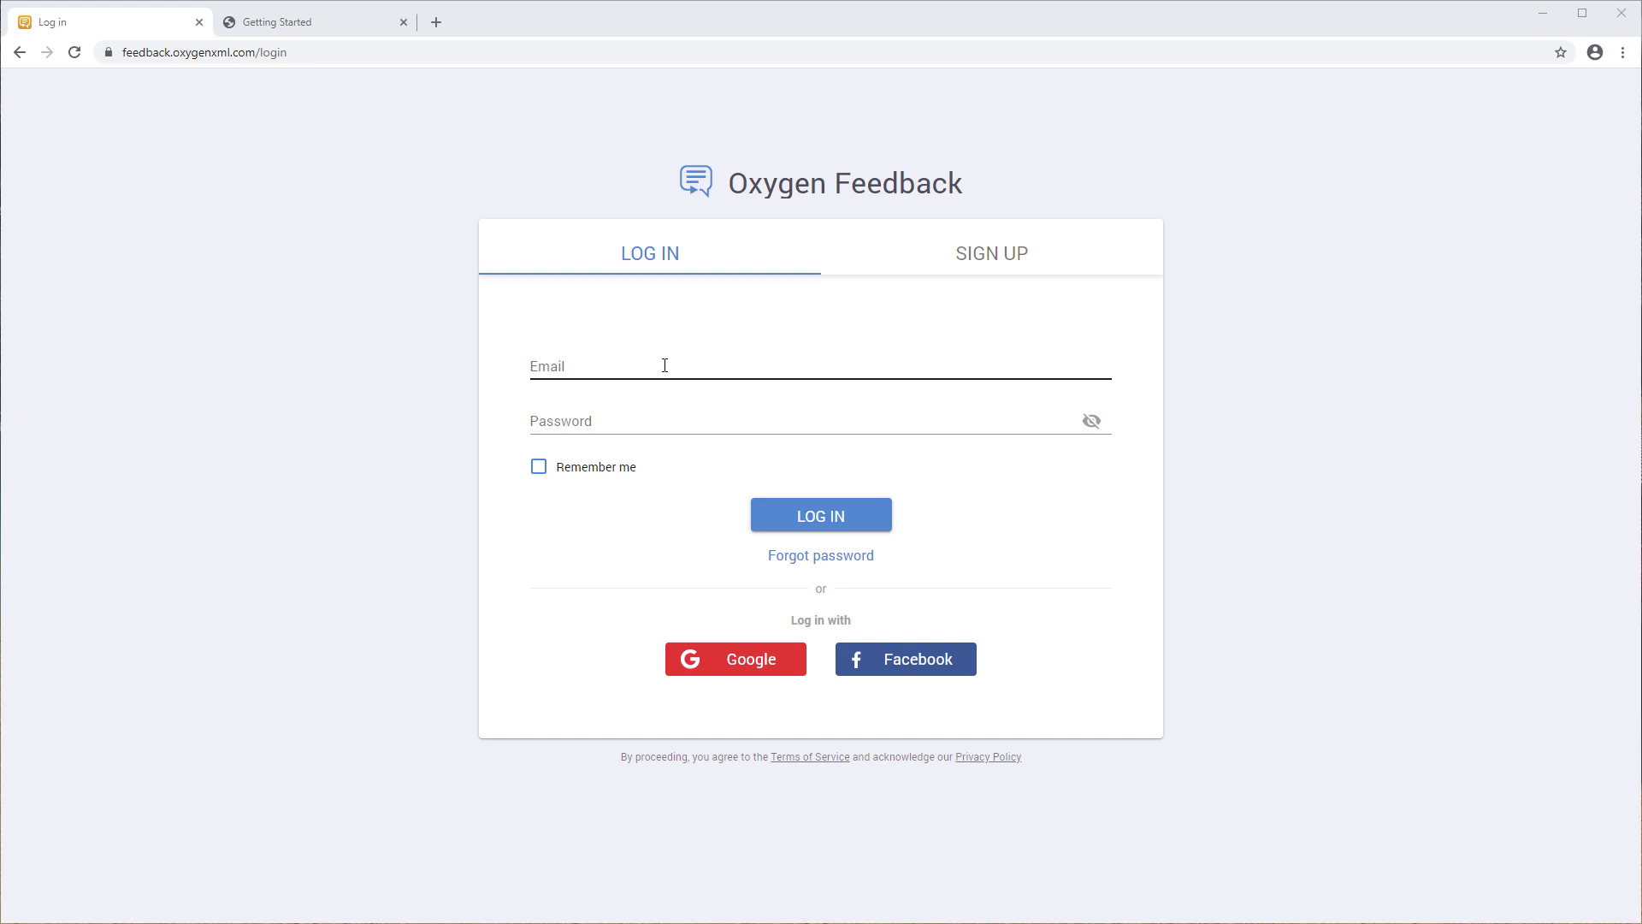
- Log in to Oxygen Feedback with the account e-mail address and password
{"action": "left_click", "coordinate": [664, 365]}
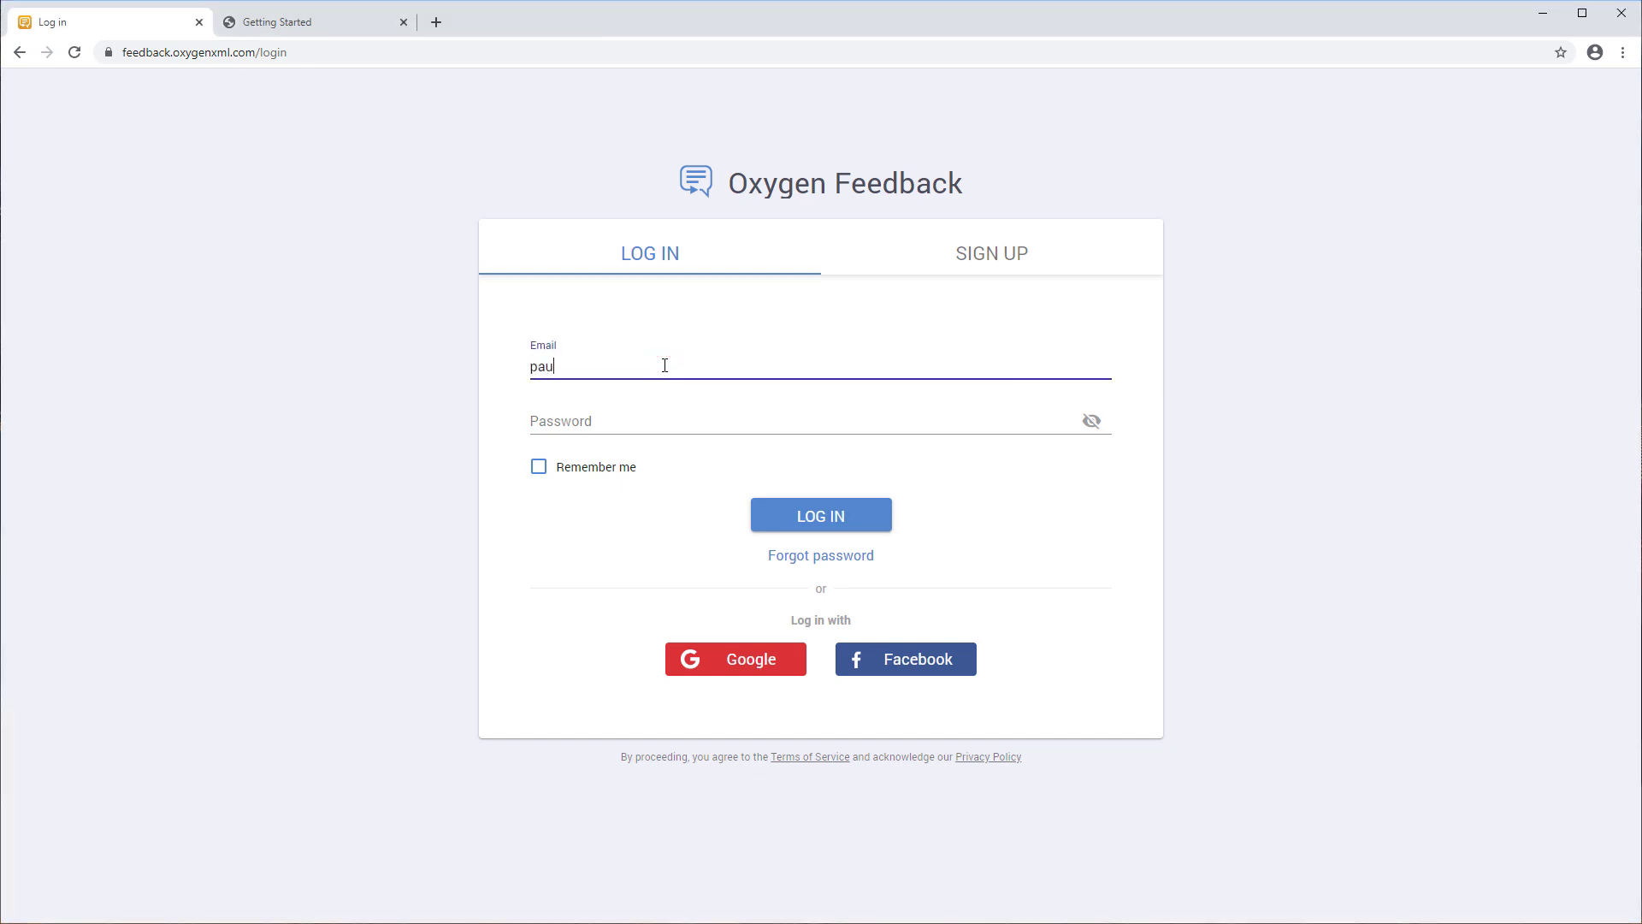
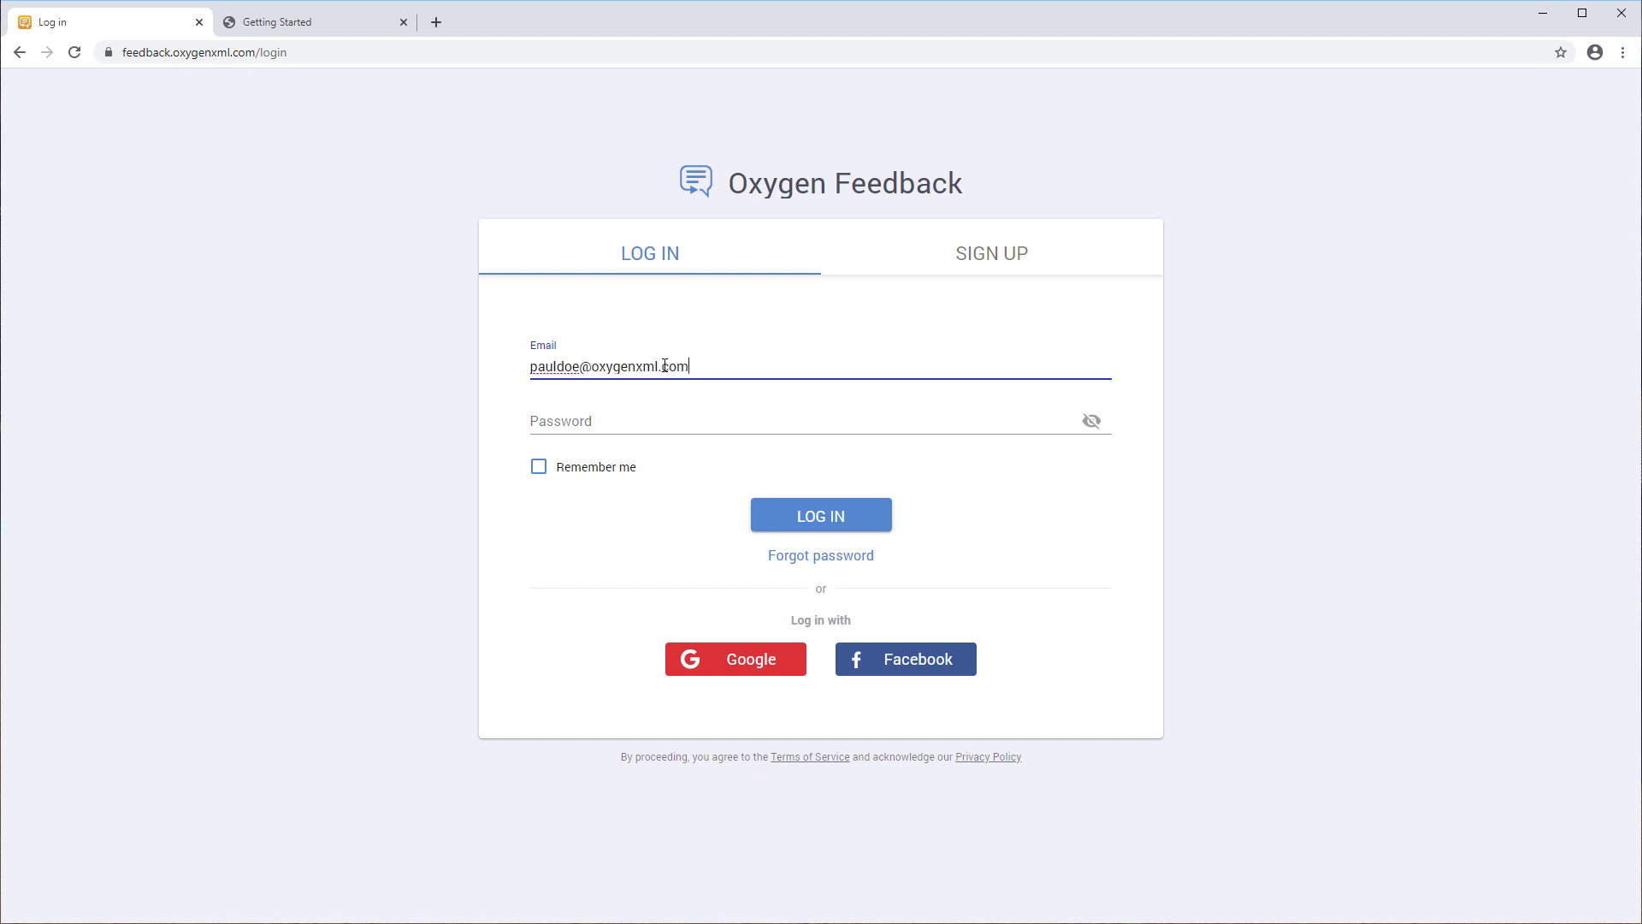
{"action": "left_click", "coordinate": [657, 418]}
{"action": "type", "text": "********"}
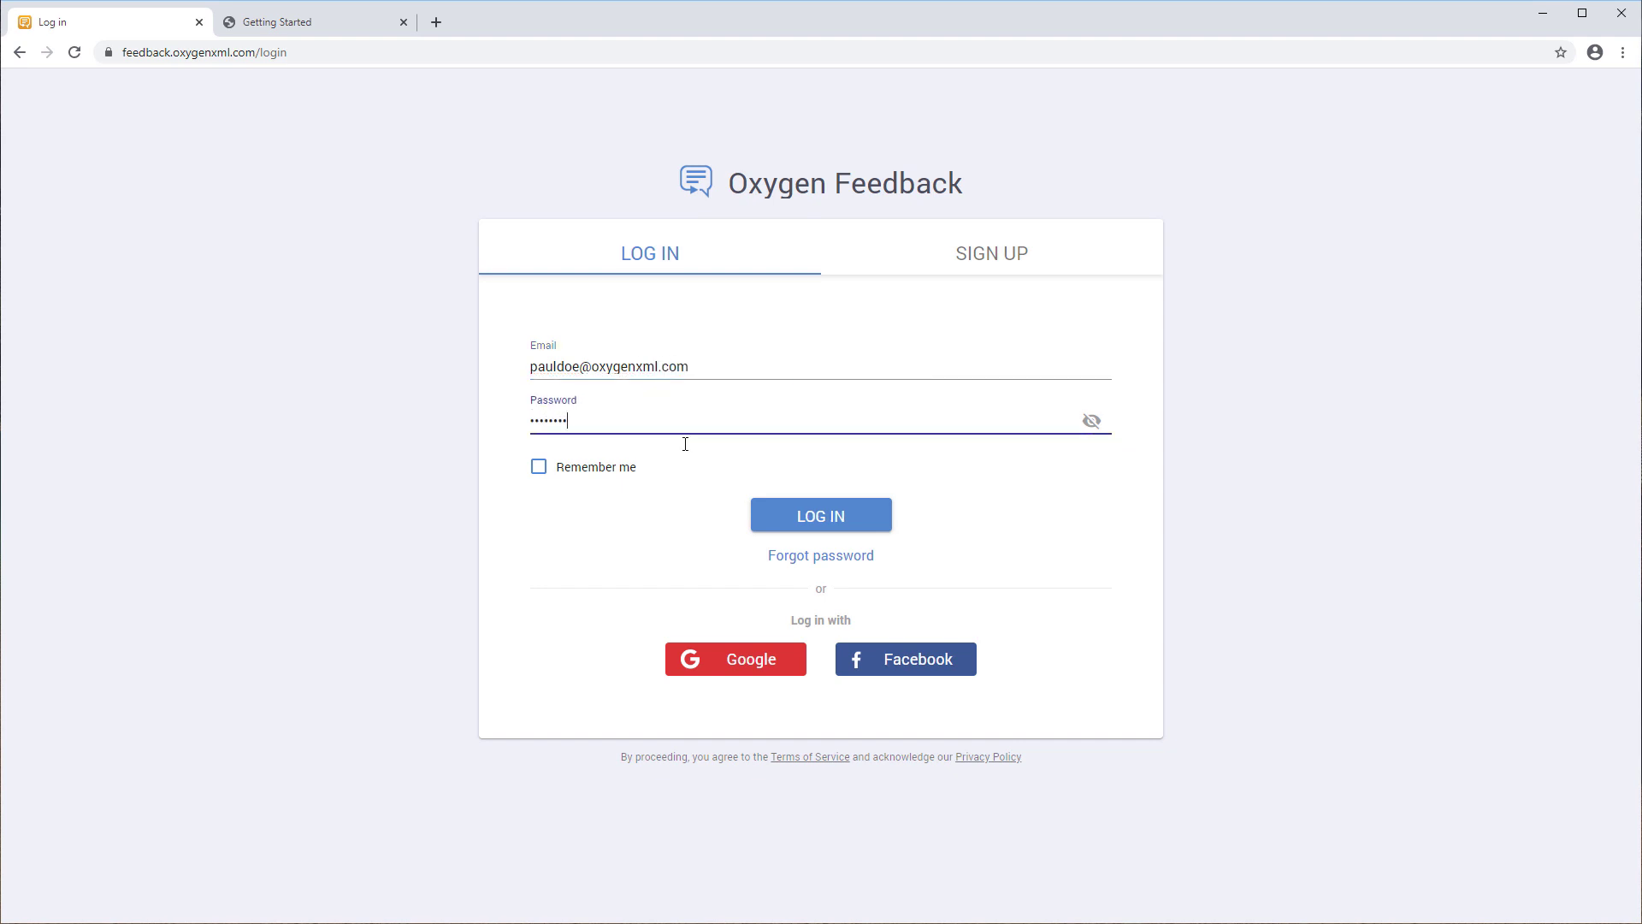
{"action": "left_click", "coordinate": [795, 511]}
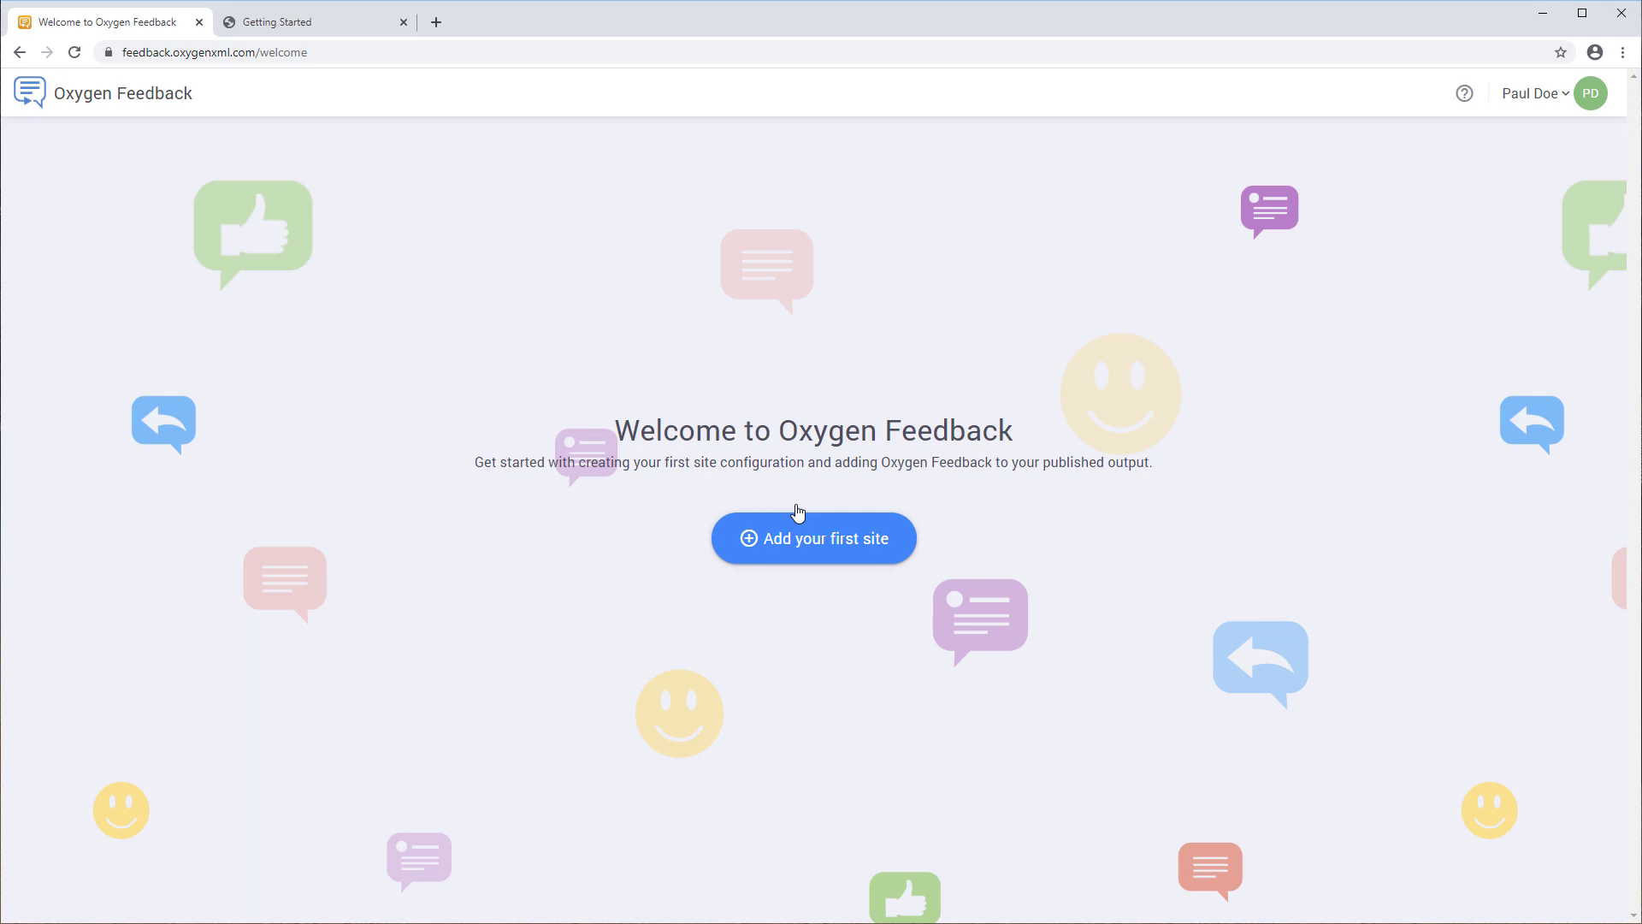
- Begin adding the first site, agree to the terms and conditions, and start the free Team trial
{"action": "left_click", "coordinate": [817, 540]}
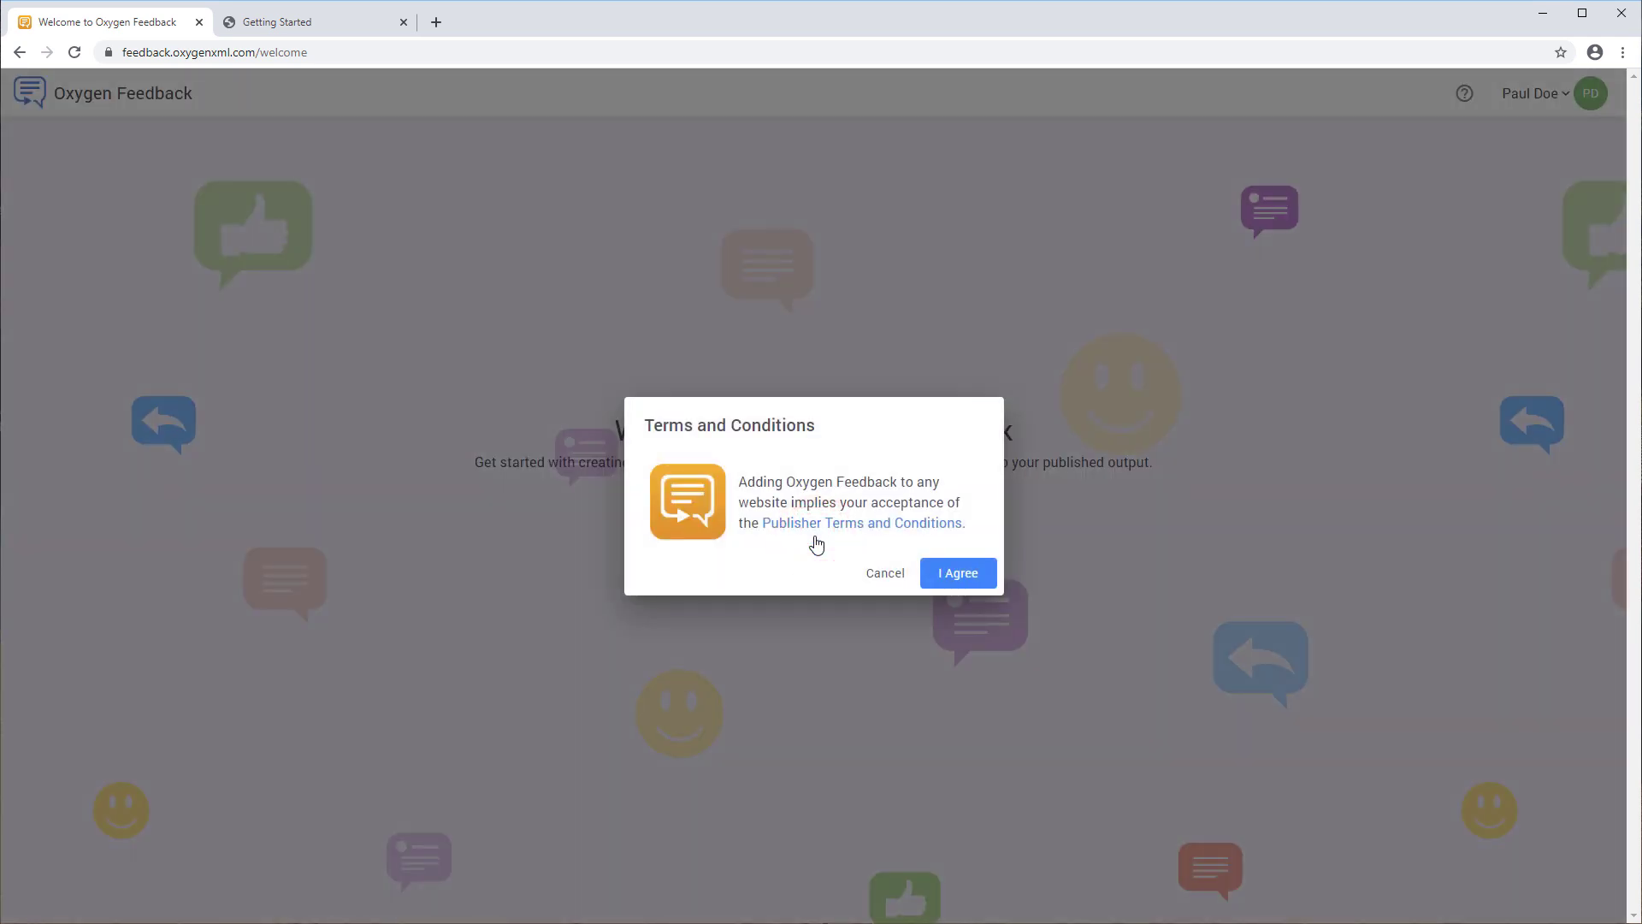
{"action": "left_click", "coordinate": [936, 578]}
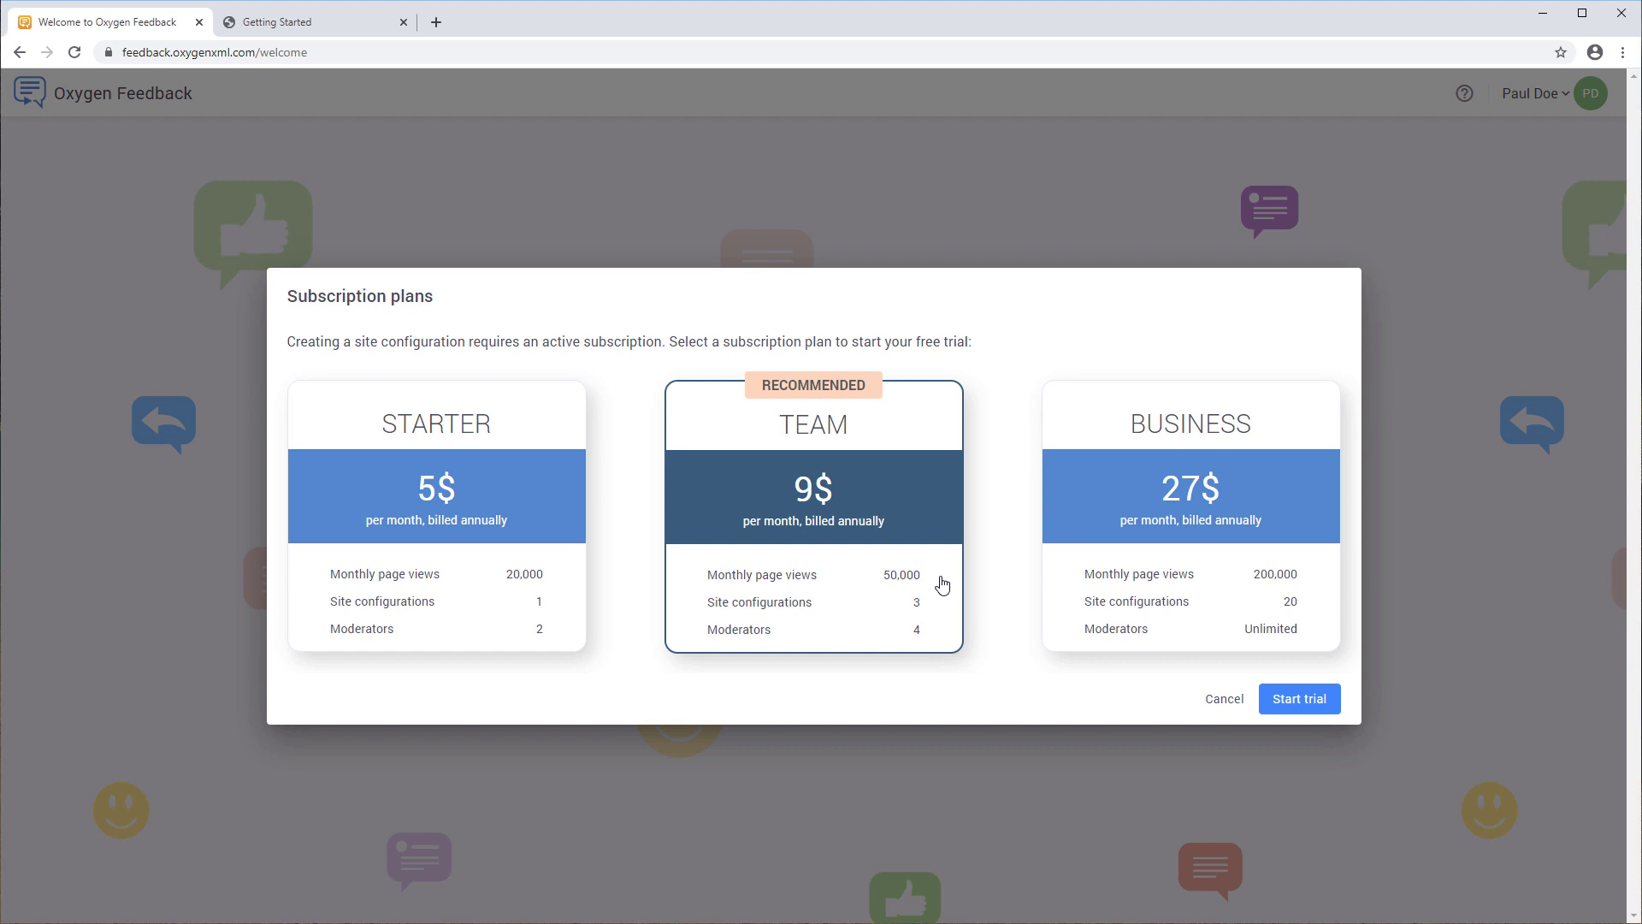
{"action": "left_click", "coordinate": [1289, 701]}
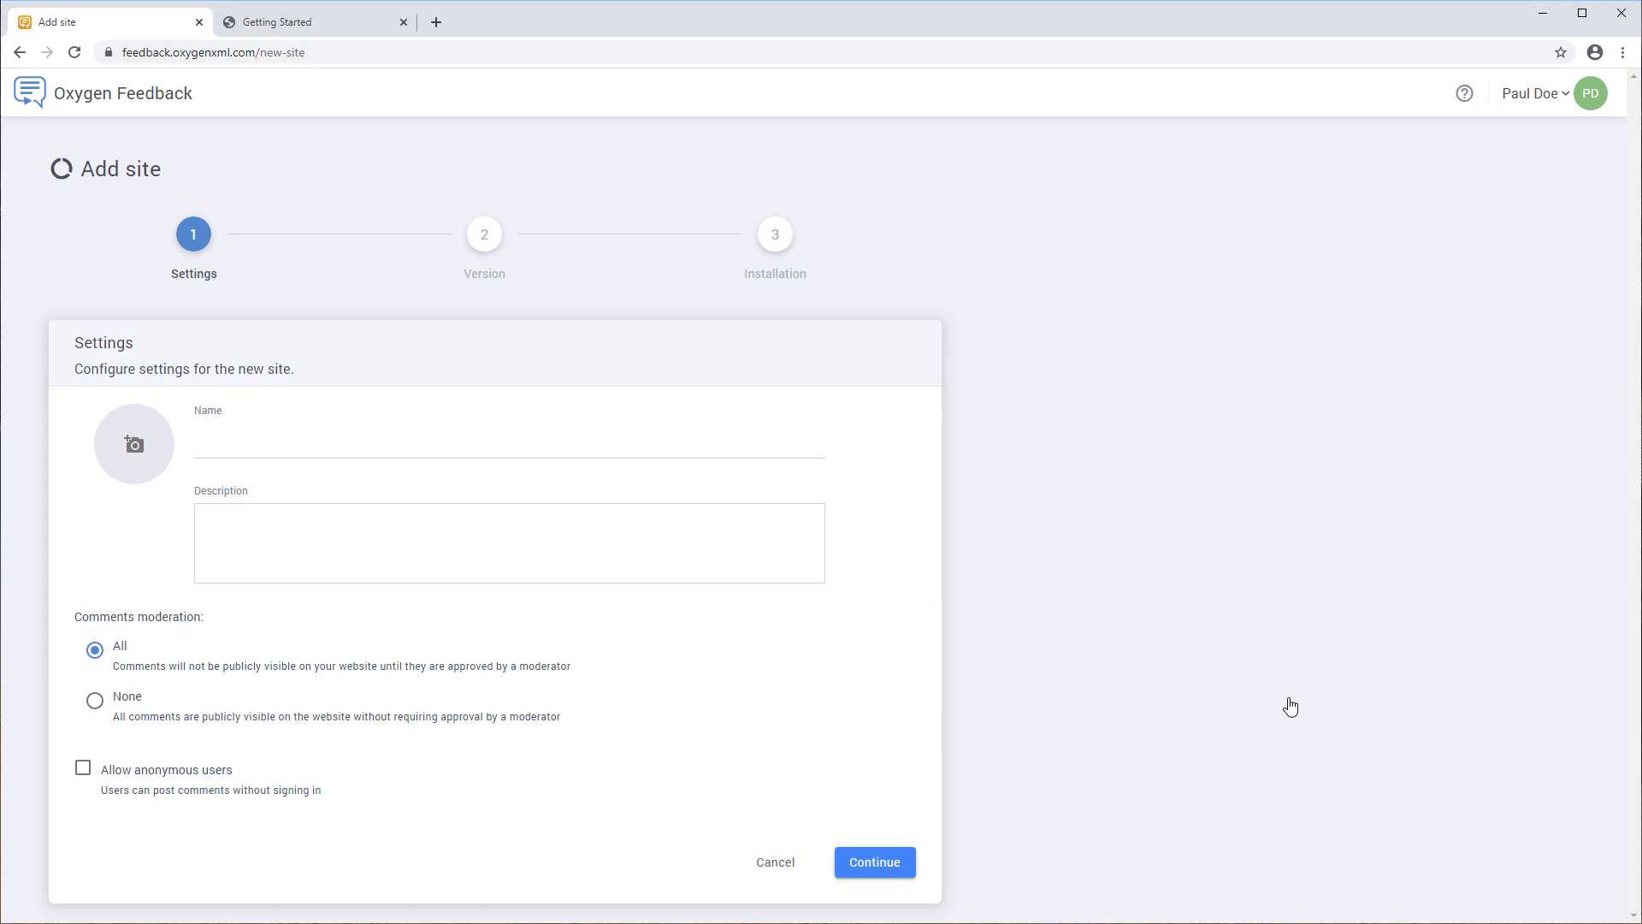
- Name the site 'Syncro Mobile Phone' with description 'Documentation for the Syncro Mobile Phone' and continue
{"action": "left_click", "coordinate": [389, 449]}
{"action": "type", "text": "Sync"}
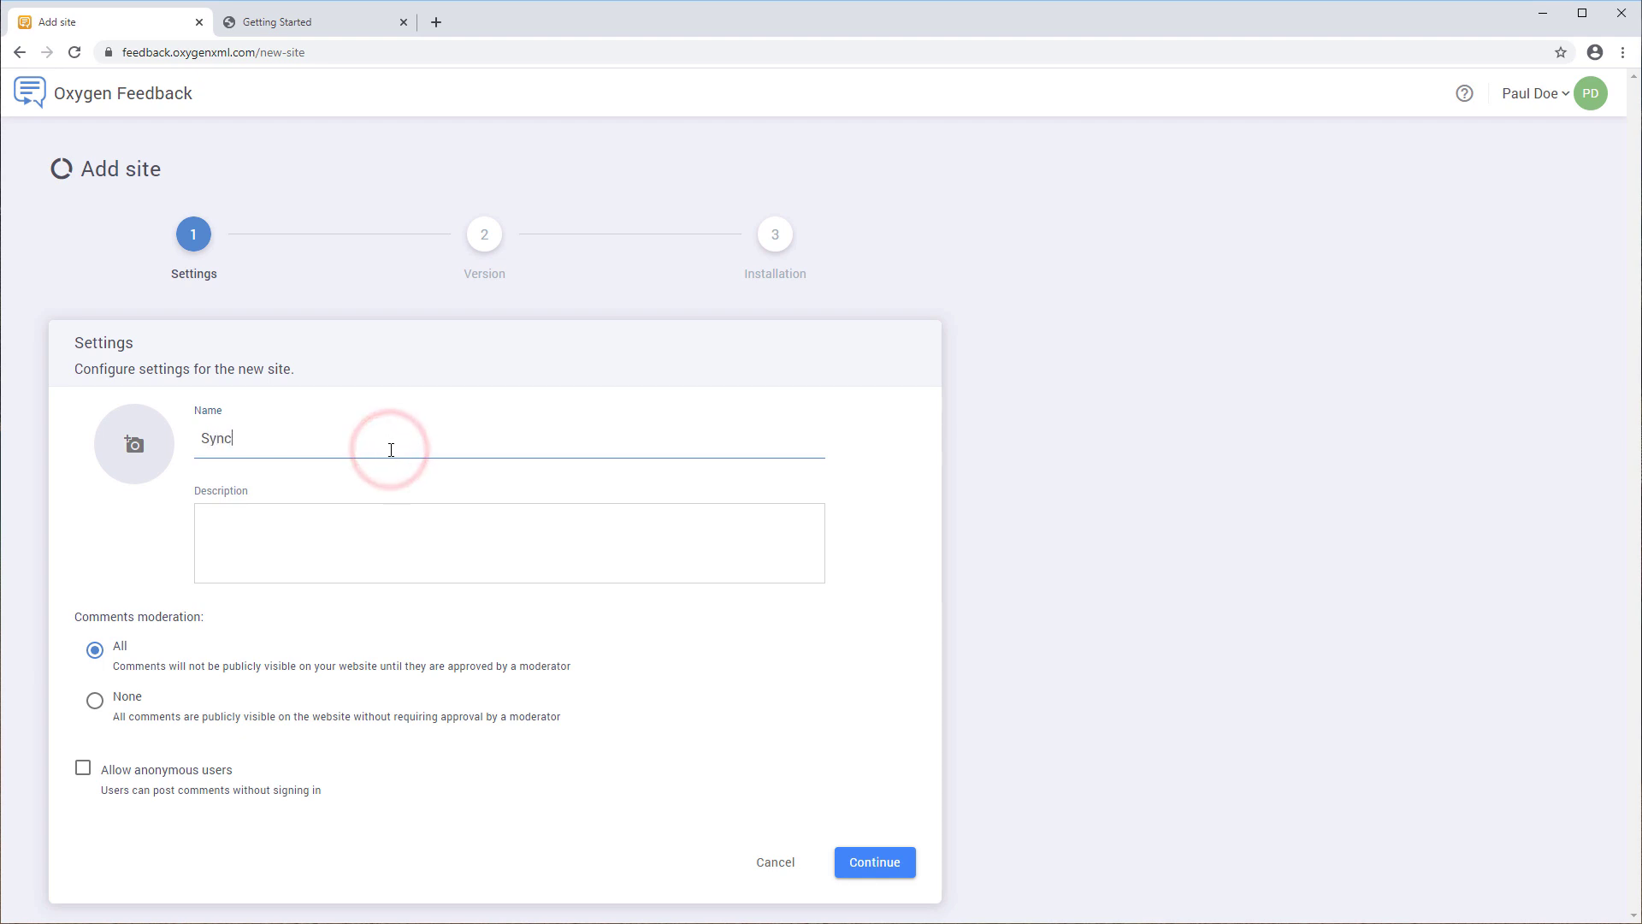
{"action": "type", "text": "ro Mobile Phone"}
{"action": "left_click", "coordinate": [357, 514]}
{"action": "type", "text": "Doc"}
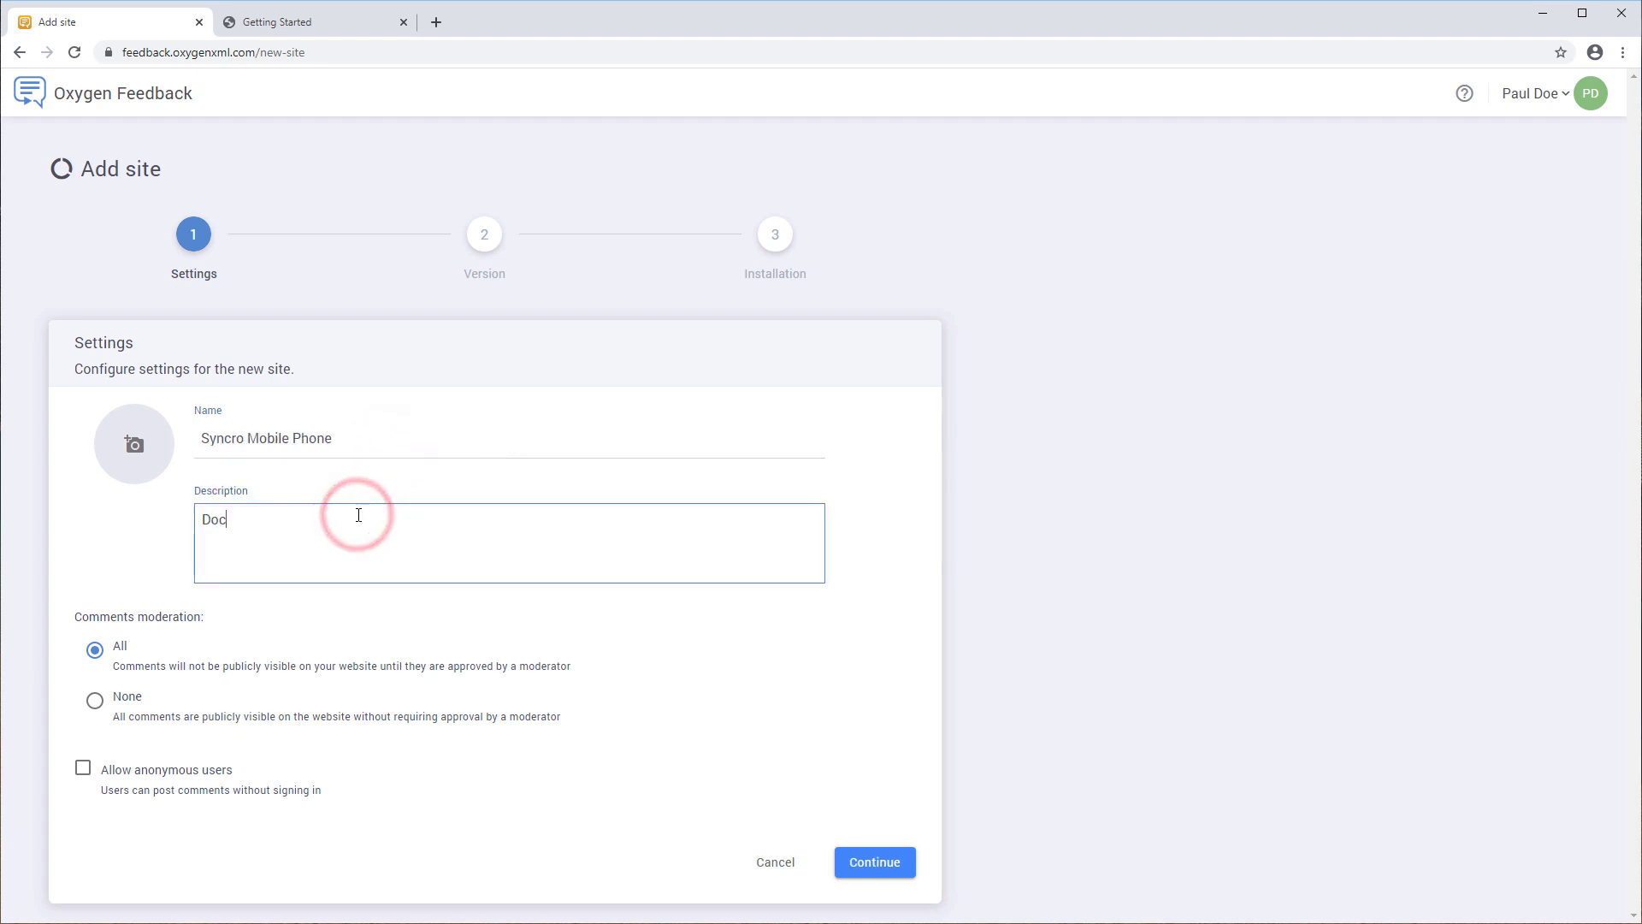
{"action": "type", "text": "umentation for the Syncro Mobile Phone"}
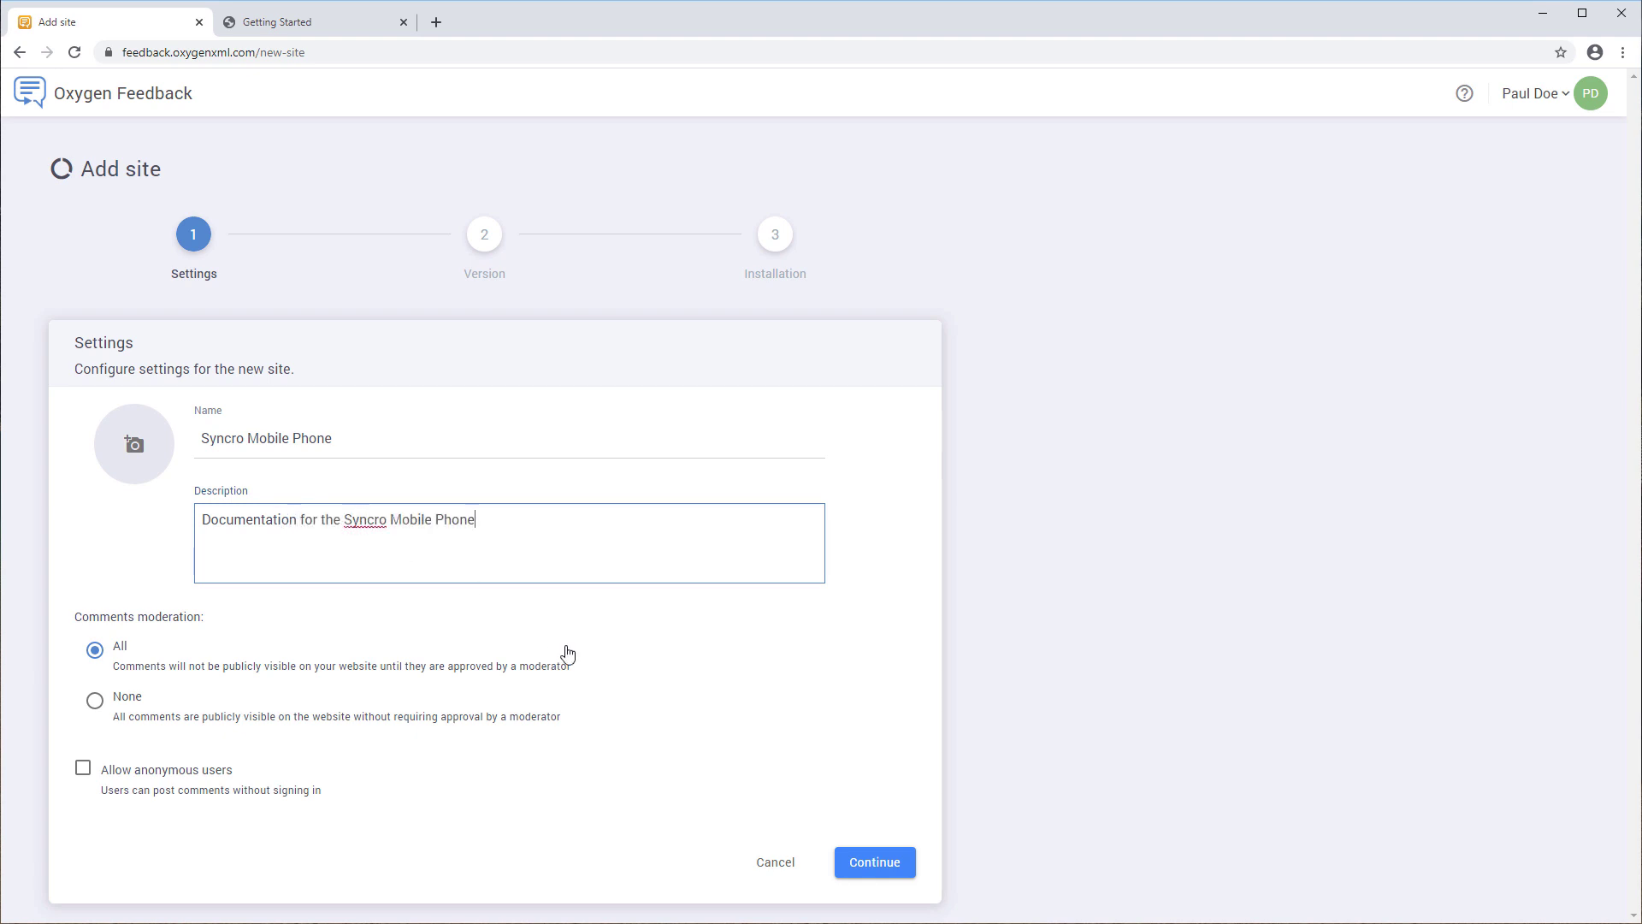
{"action": "left_click", "coordinate": [848, 865]}
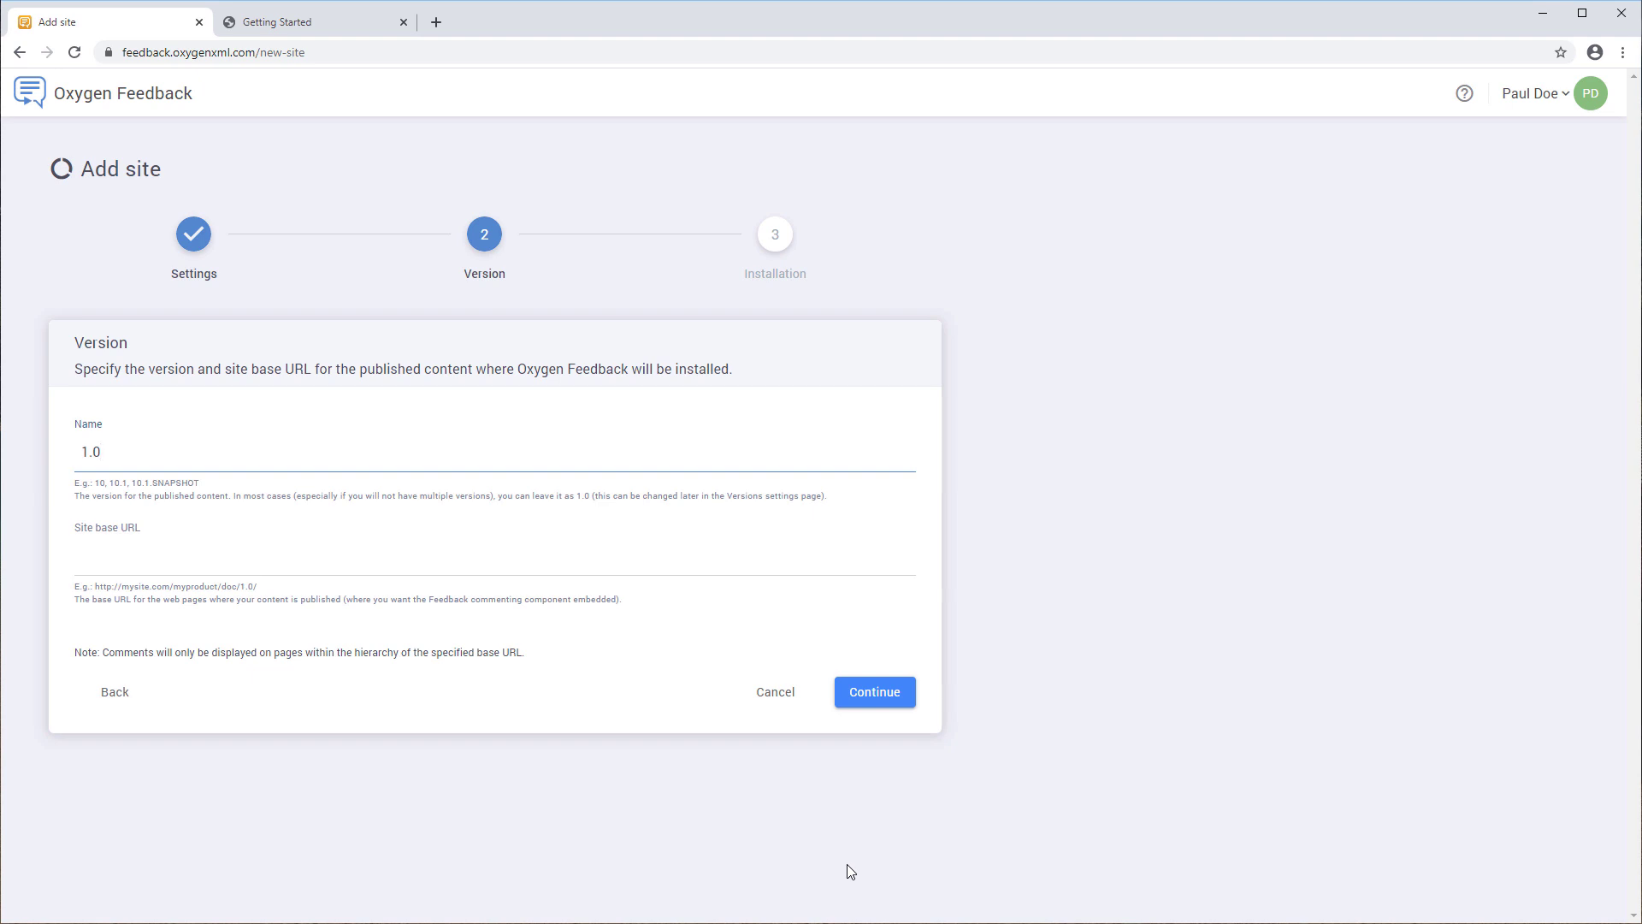
{"action": "key", "text": "BackSpace"}
{"action": "key", "text": "BackSpace"}
{"action": "key", "text": "BackSpace"}
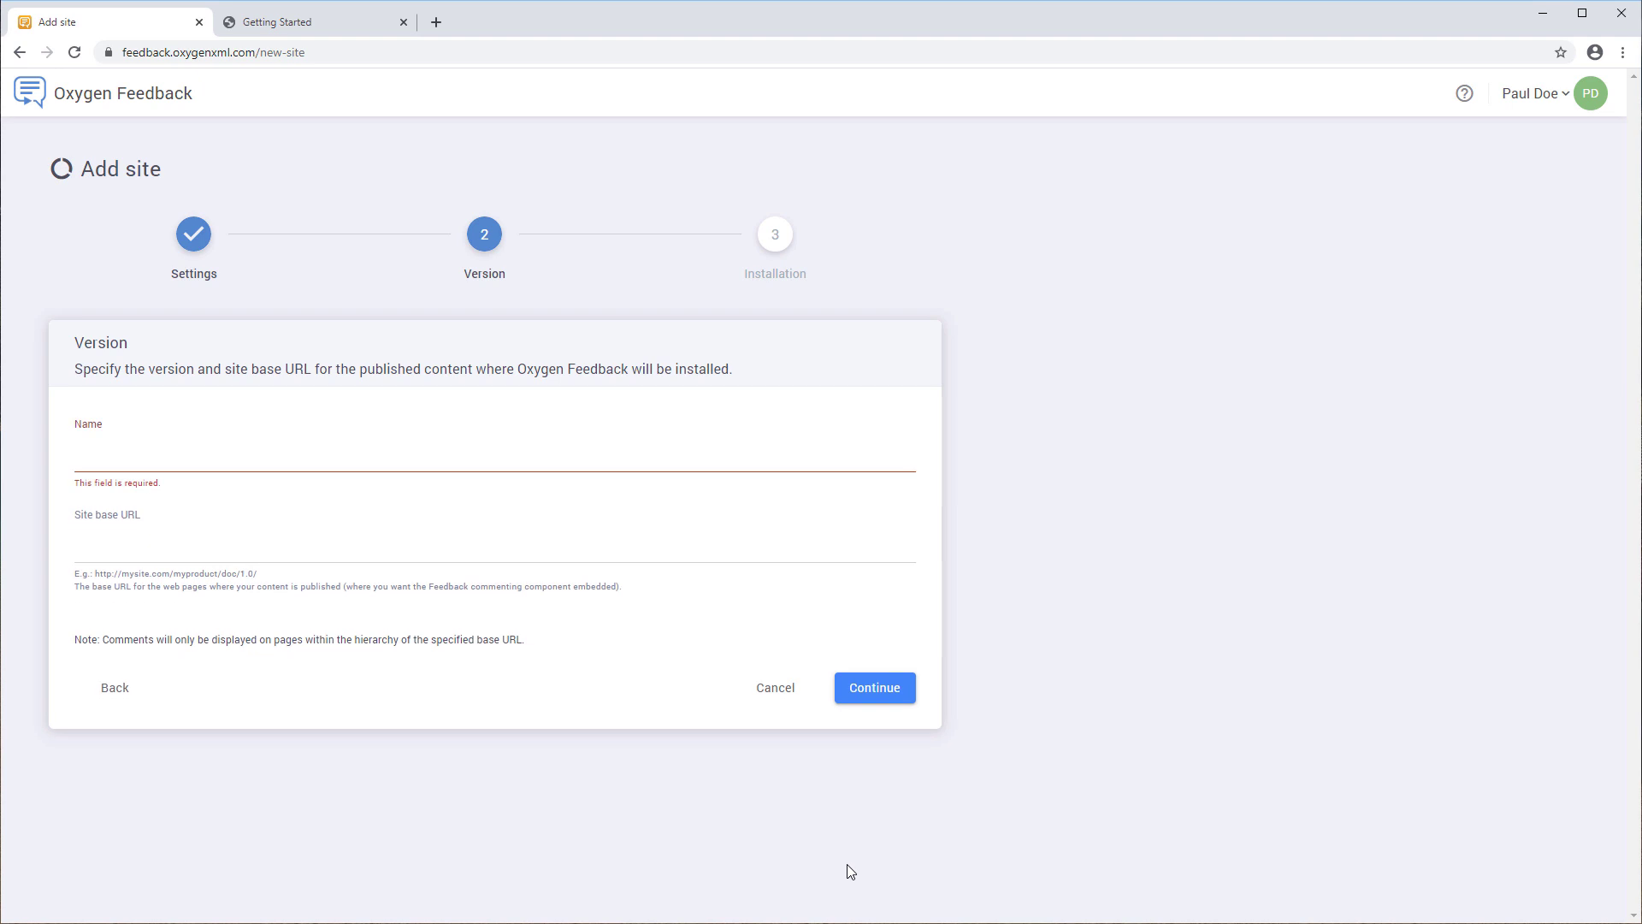
{"action": "type", "text": "2.4"}
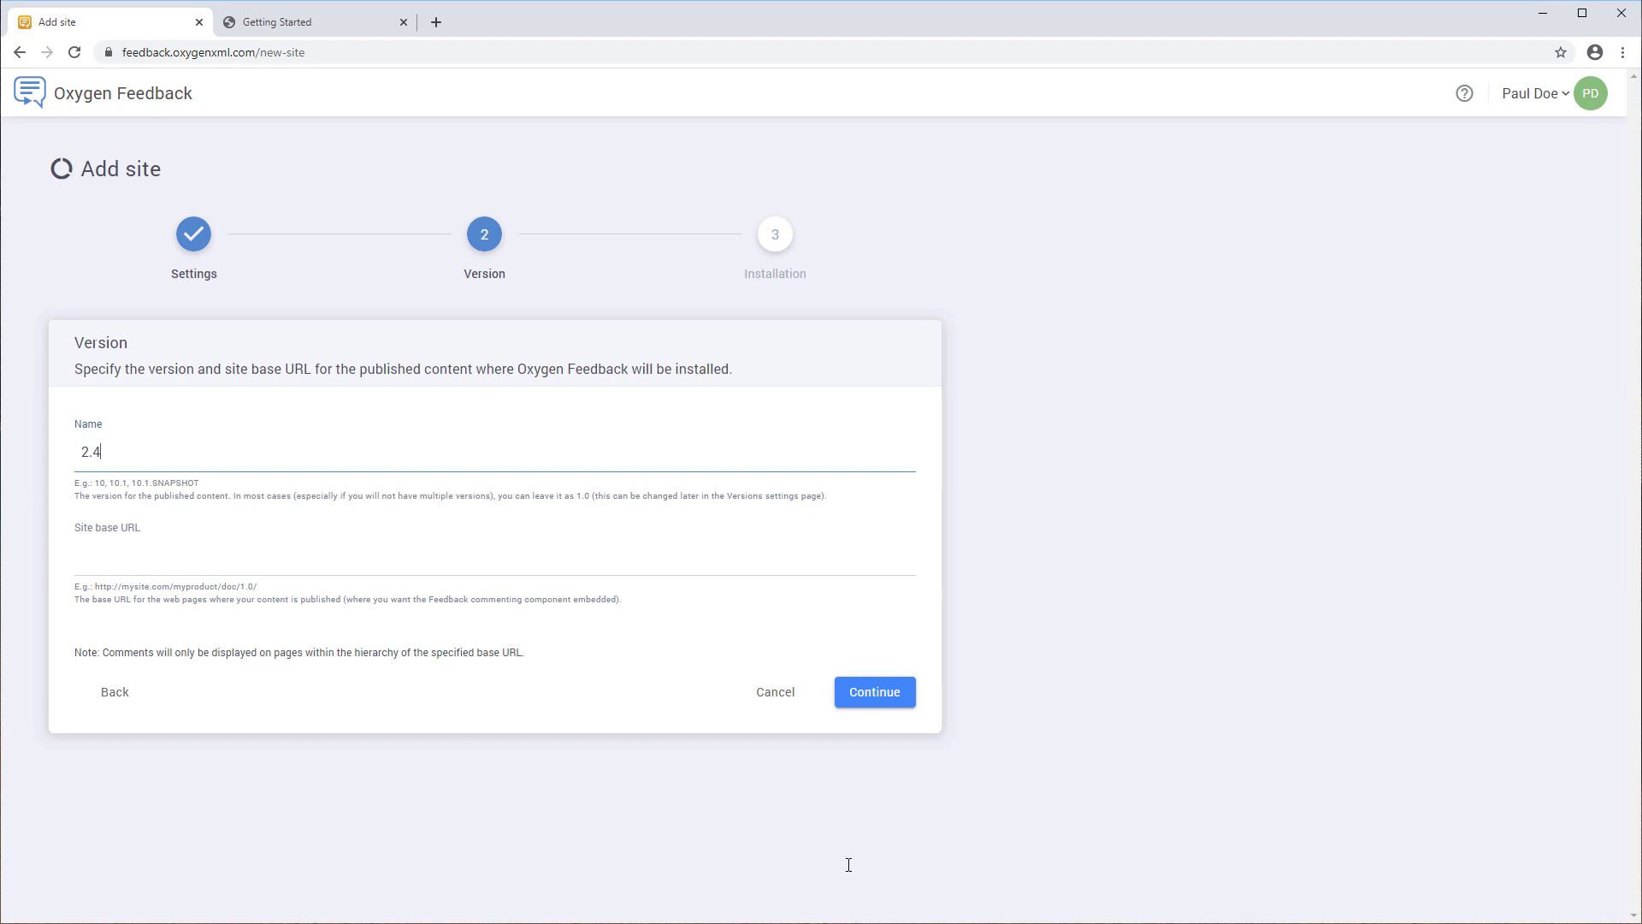
{"action": "left_click", "coordinate": [287, 565]}
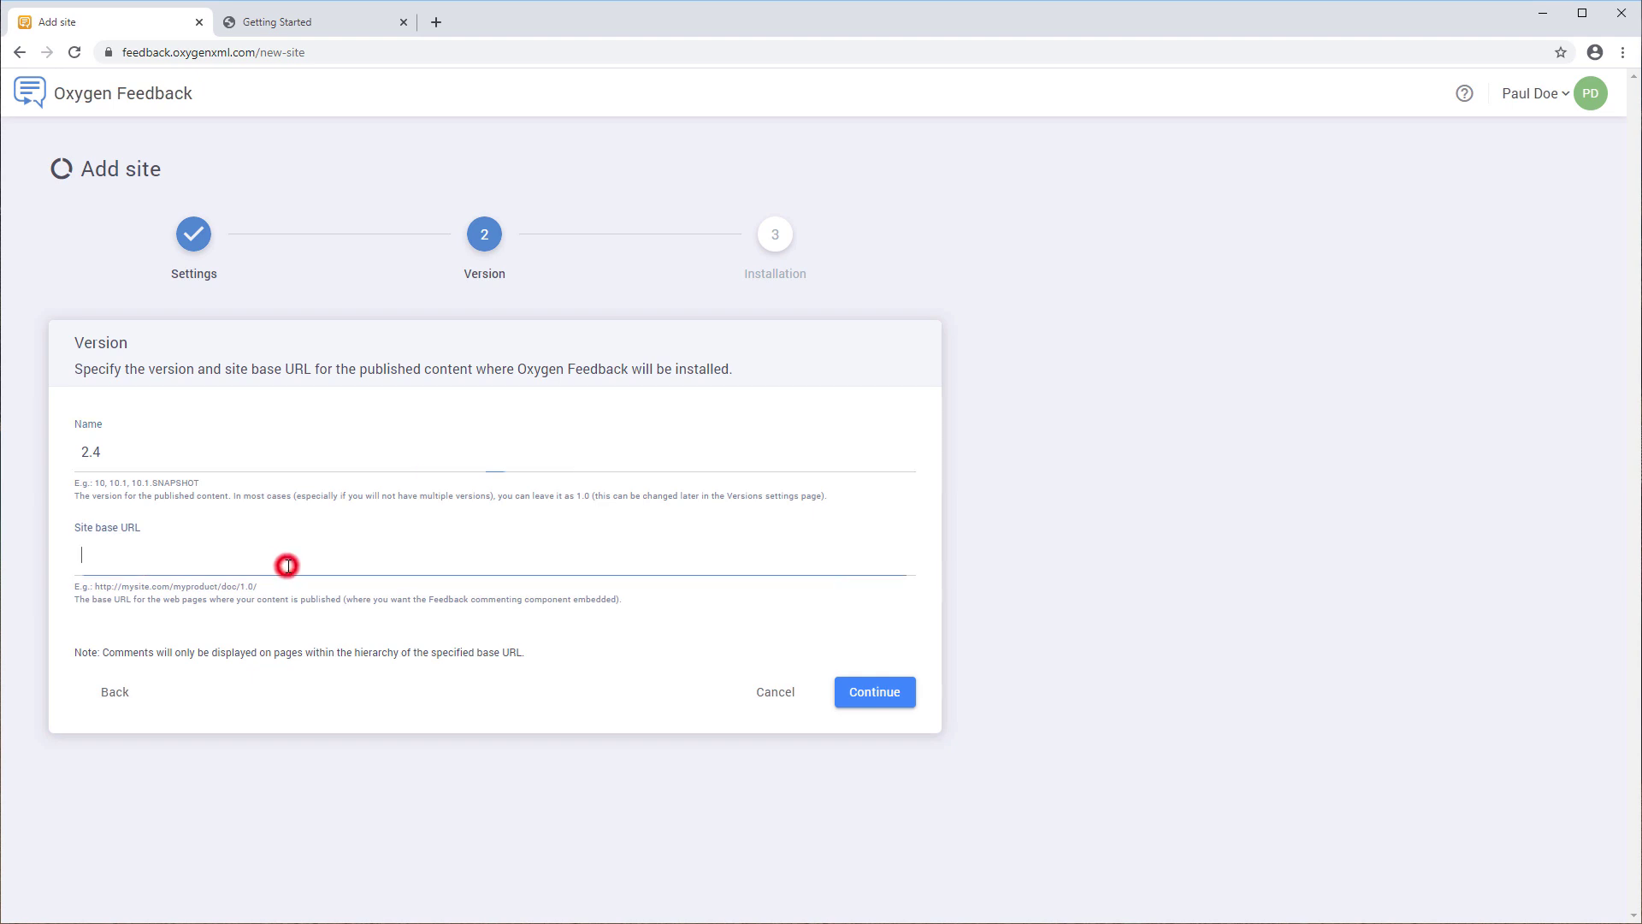
{"action": "type", "text": "http://myphone.sync.ro/doc/version/2.4/"}
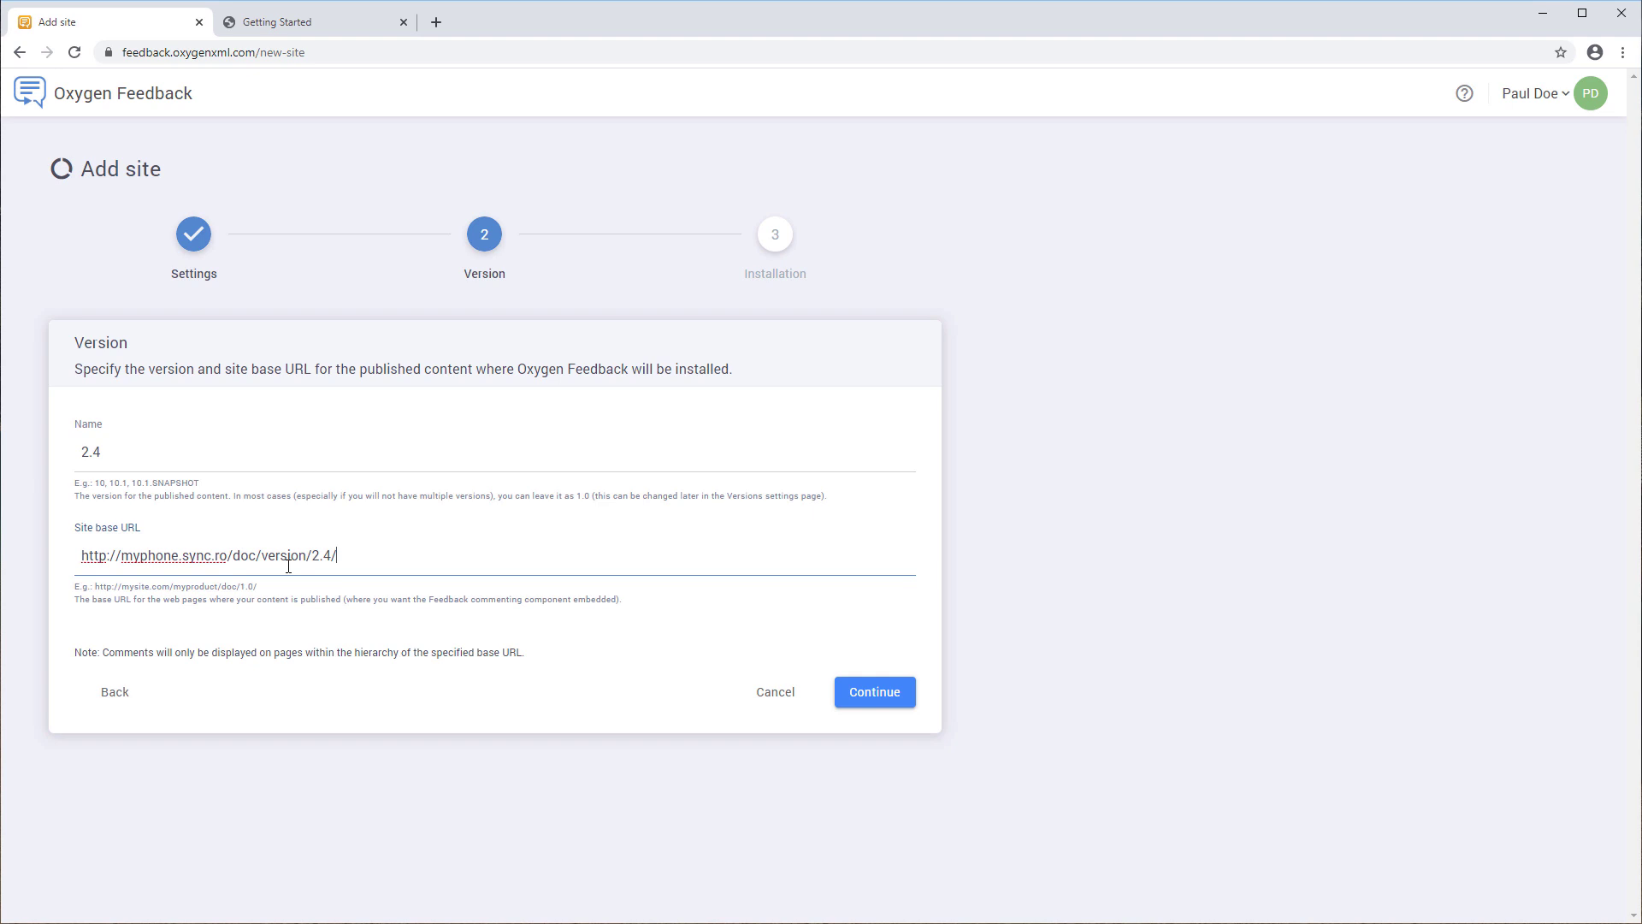
{"action": "left_click", "coordinate": [849, 692]}
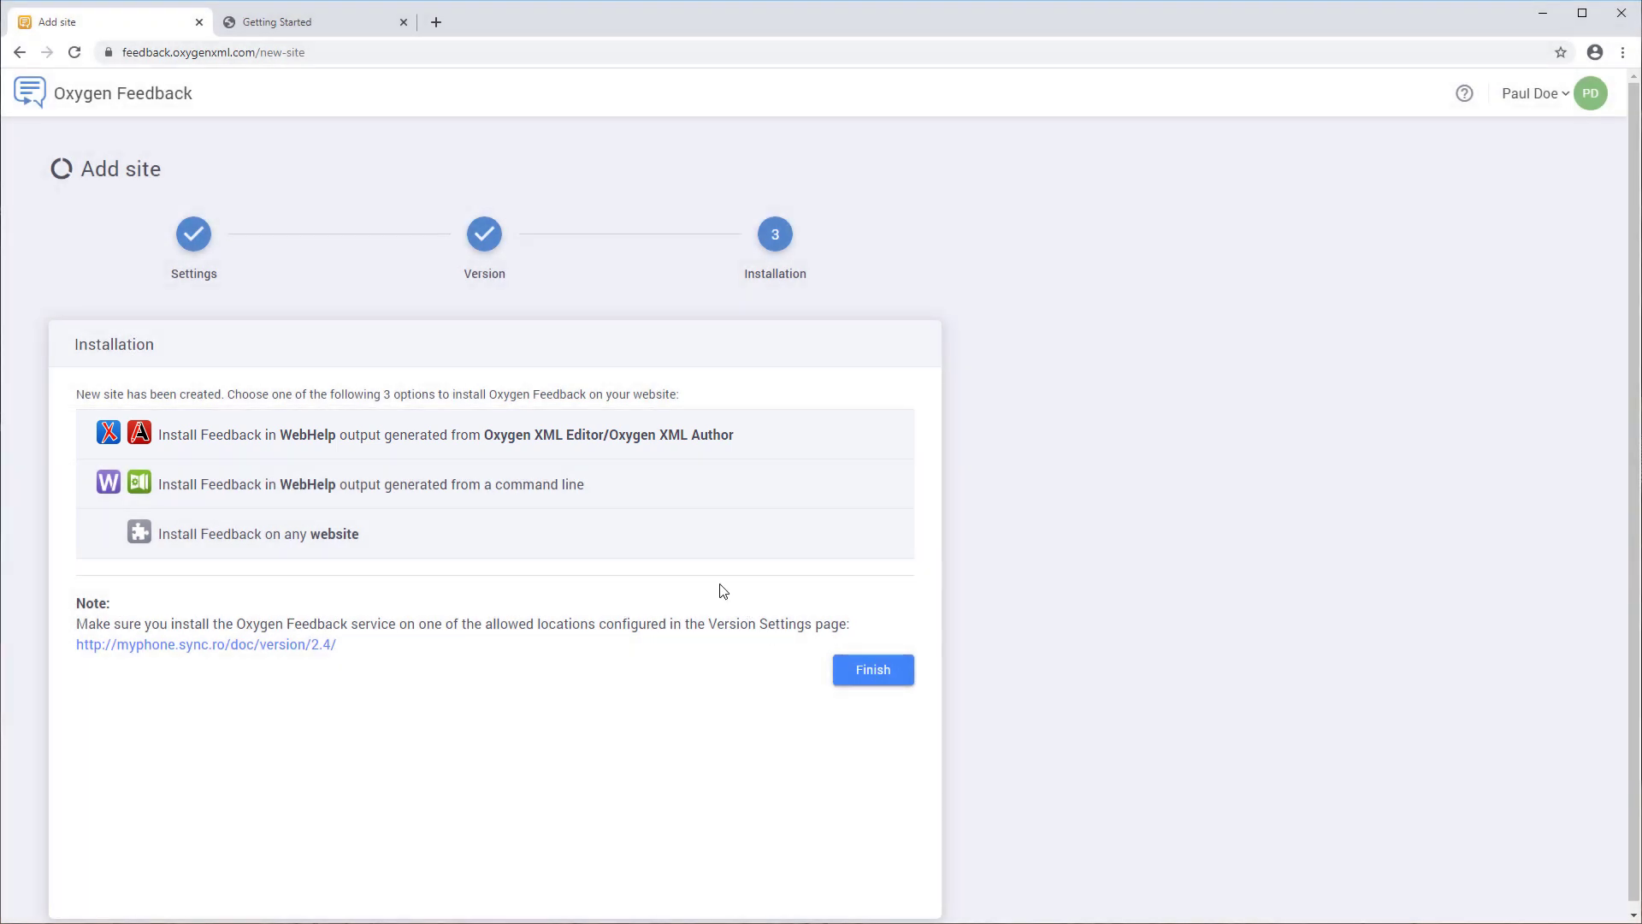
- Copy the HTML fragment from the Oxygen XML Editor/Author installation option
{"action": "left_click", "coordinate": [701, 496]}
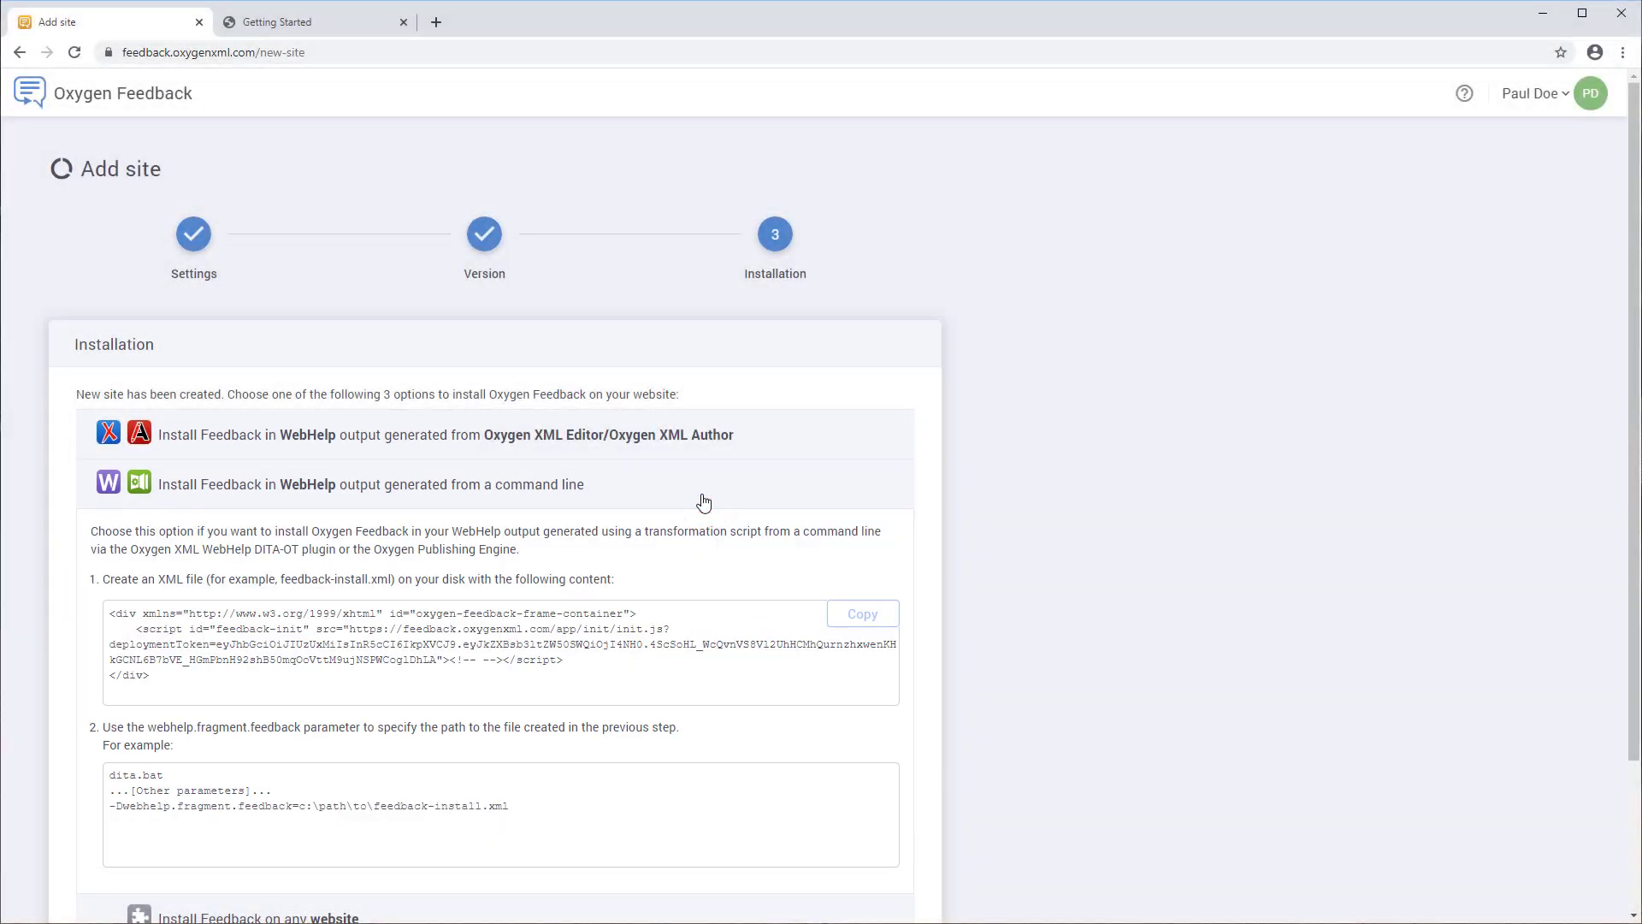
{"action": "scroll", "coordinate": [703, 502], "scroll_direction": "down", "scroll_amount": 1}
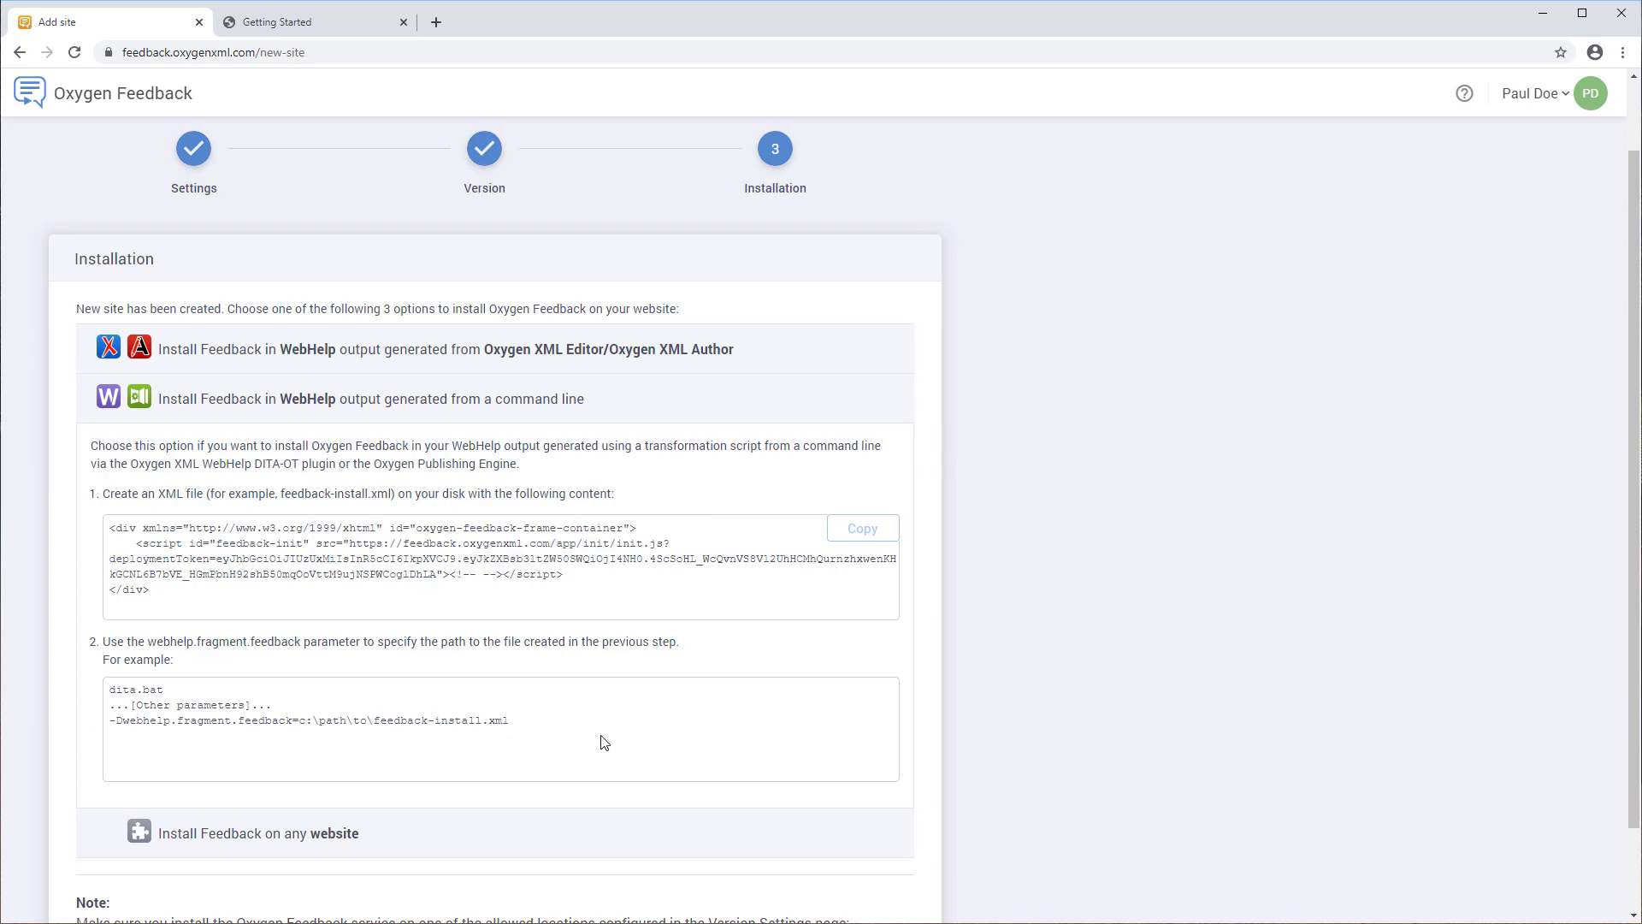
{"action": "left_click", "coordinate": [582, 834]}
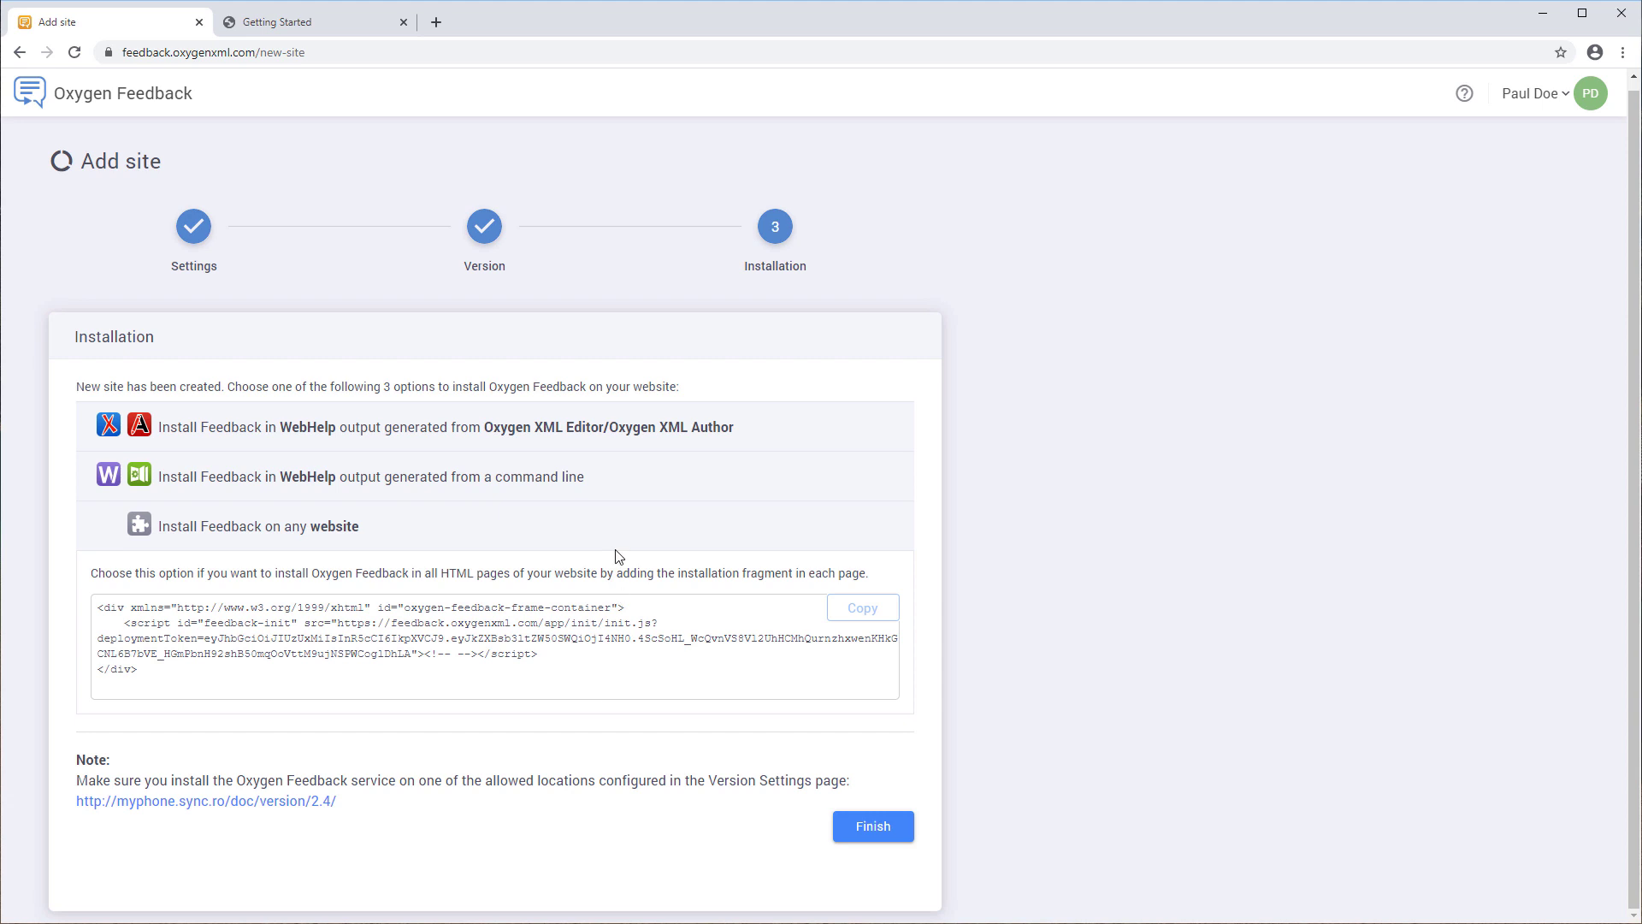
{"action": "left_click", "coordinate": [628, 430]}
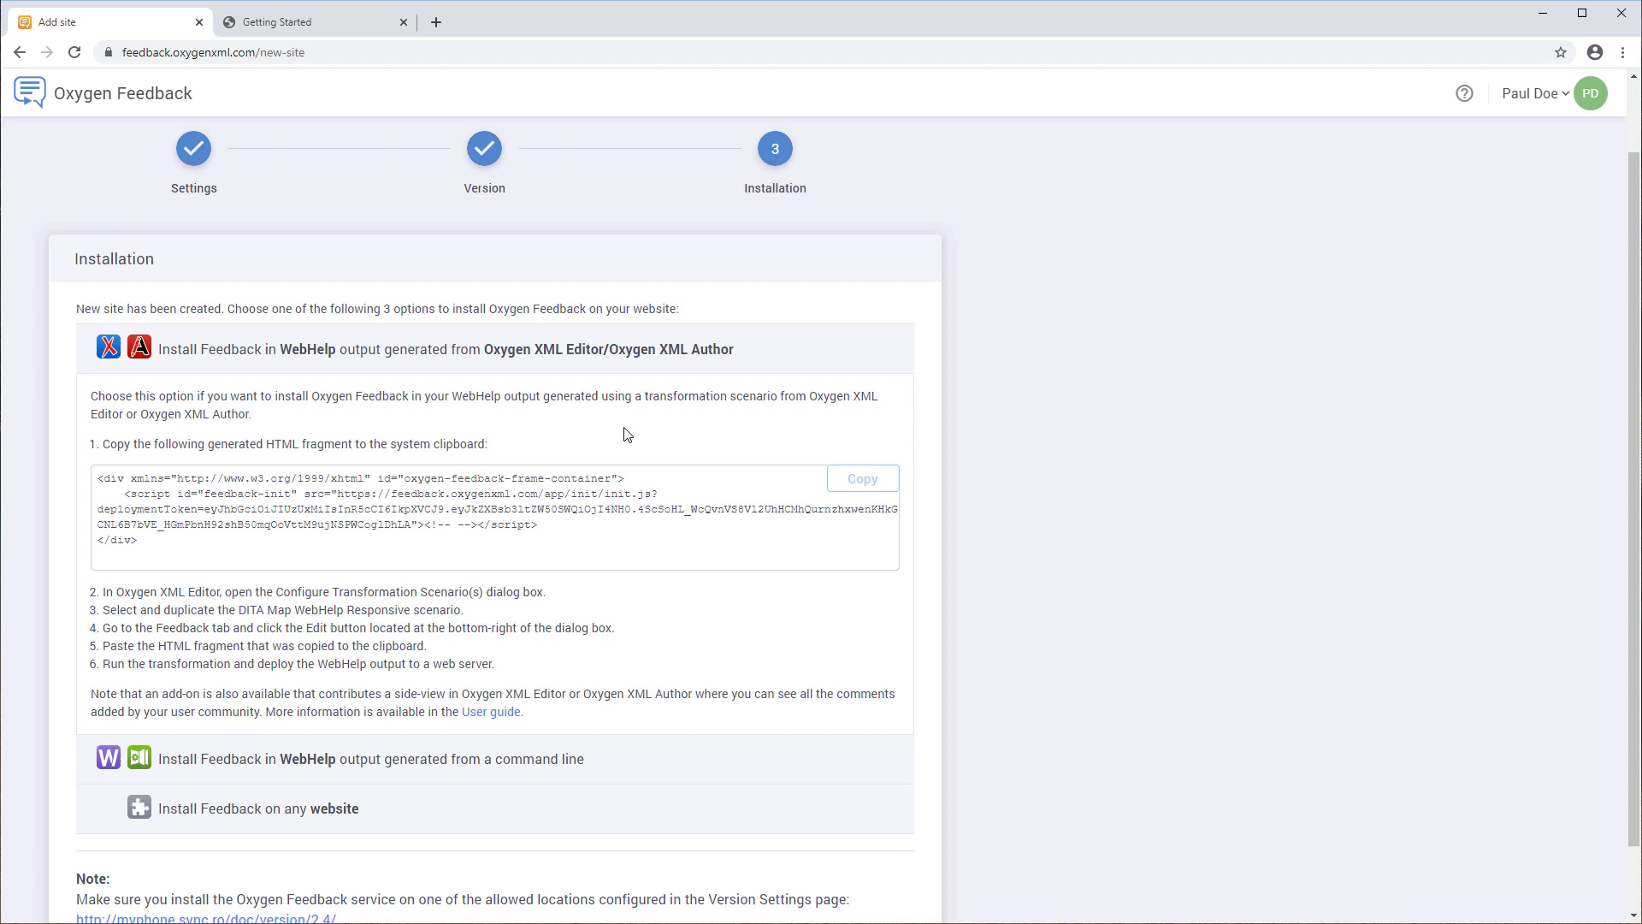
{"action": "left_click", "coordinate": [839, 481]}
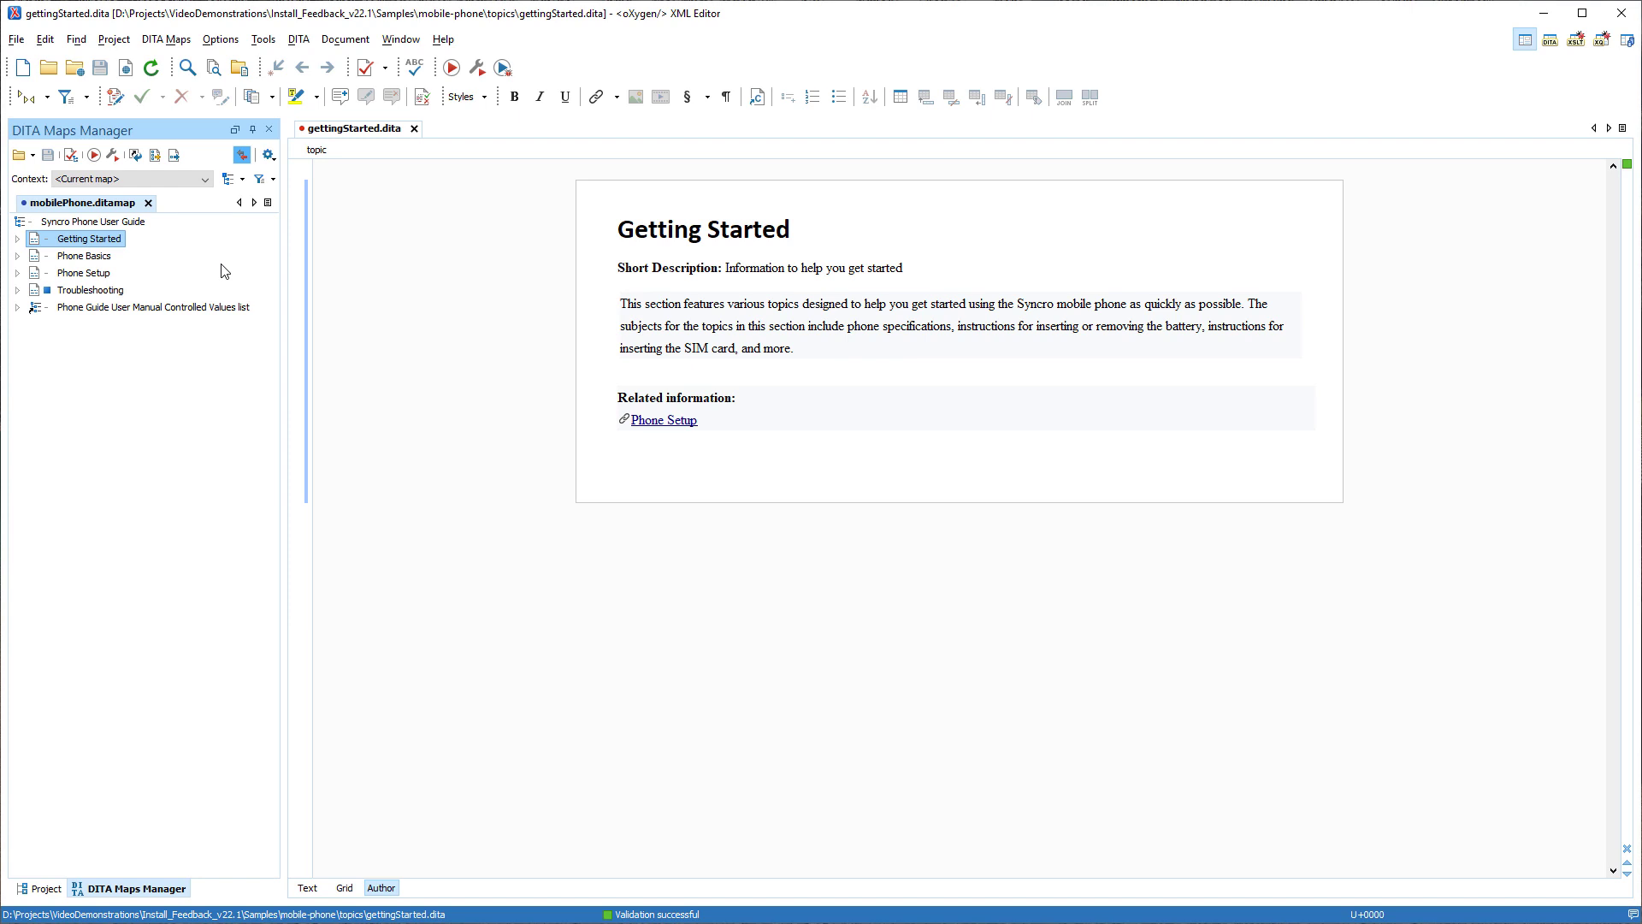
- Duplicate the DITA Map WebHelp Responsive scenario using the Oxygen [tiles] publishing template
{"action": "left_click", "coordinate": [114, 157]}
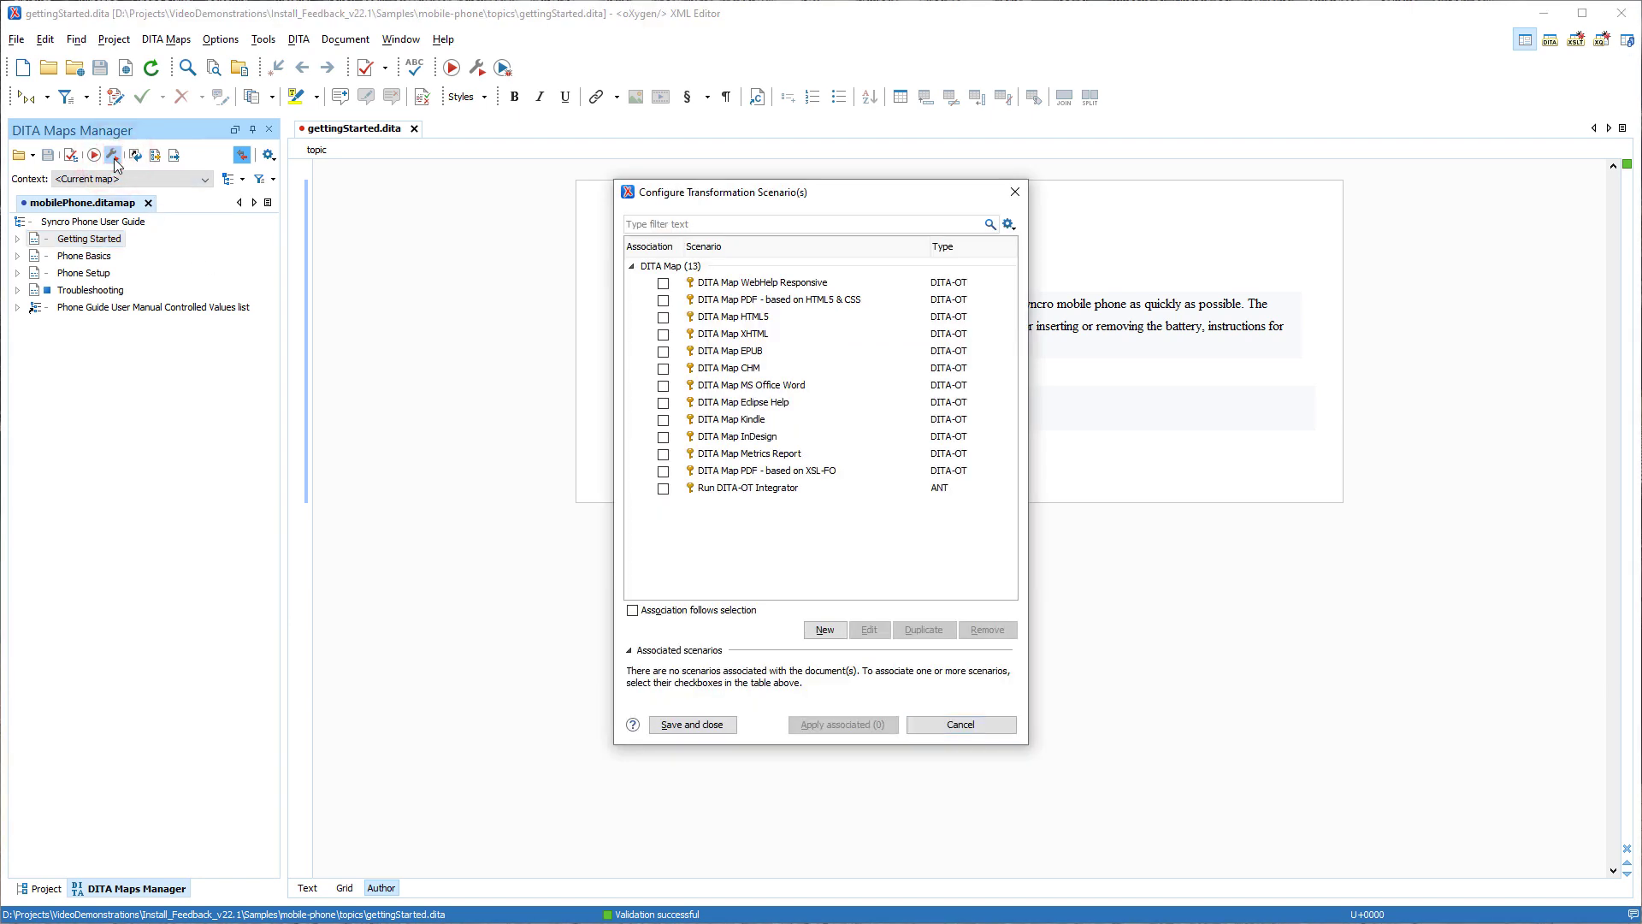
{"action": "left_click", "coordinate": [717, 285]}
{"action": "left_click", "coordinate": [905, 629]}
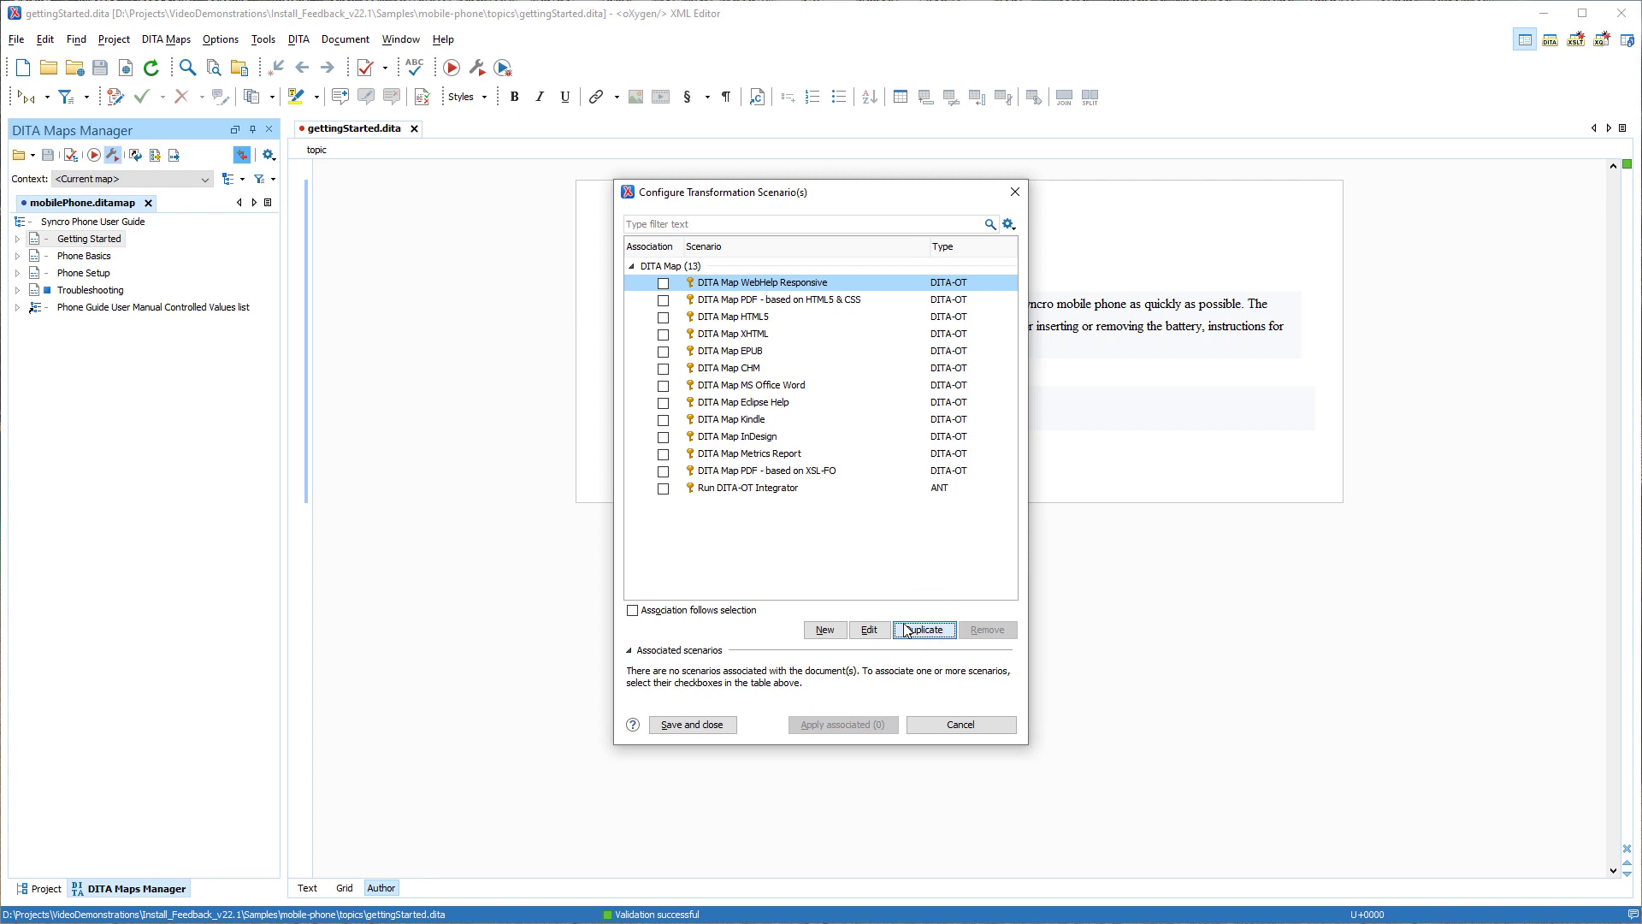
{"action": "left_click", "coordinate": [843, 521]}
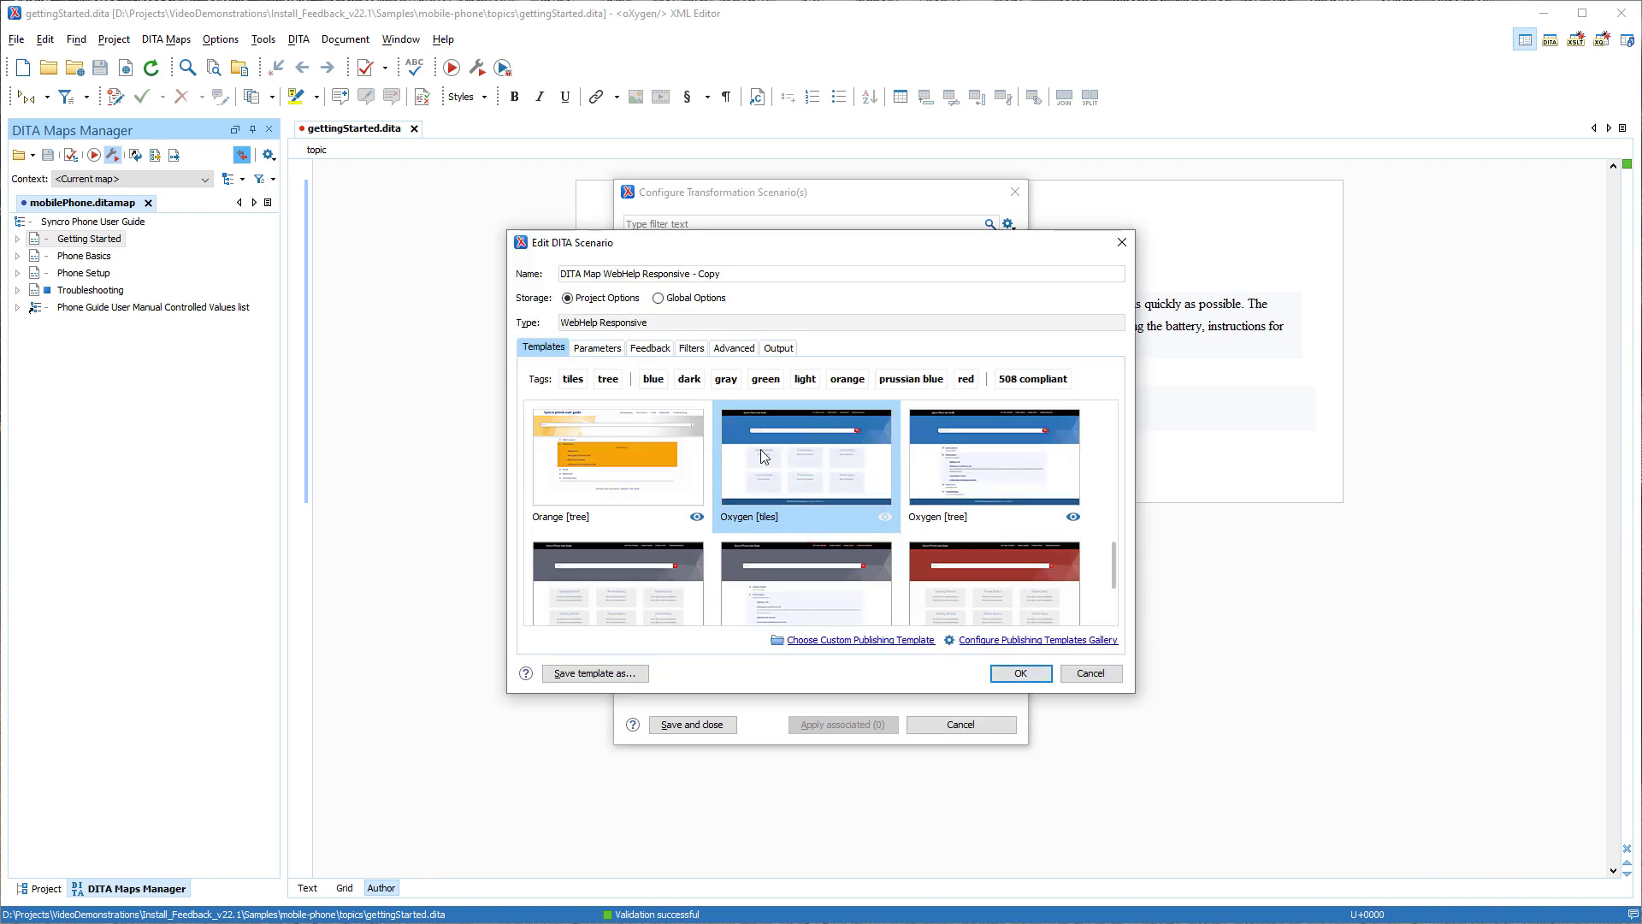
- Paste the Feedback HTML fragment into the copied scenario's Feedback settings and run it on the map
{"action": "left_click", "coordinate": [652, 347]}
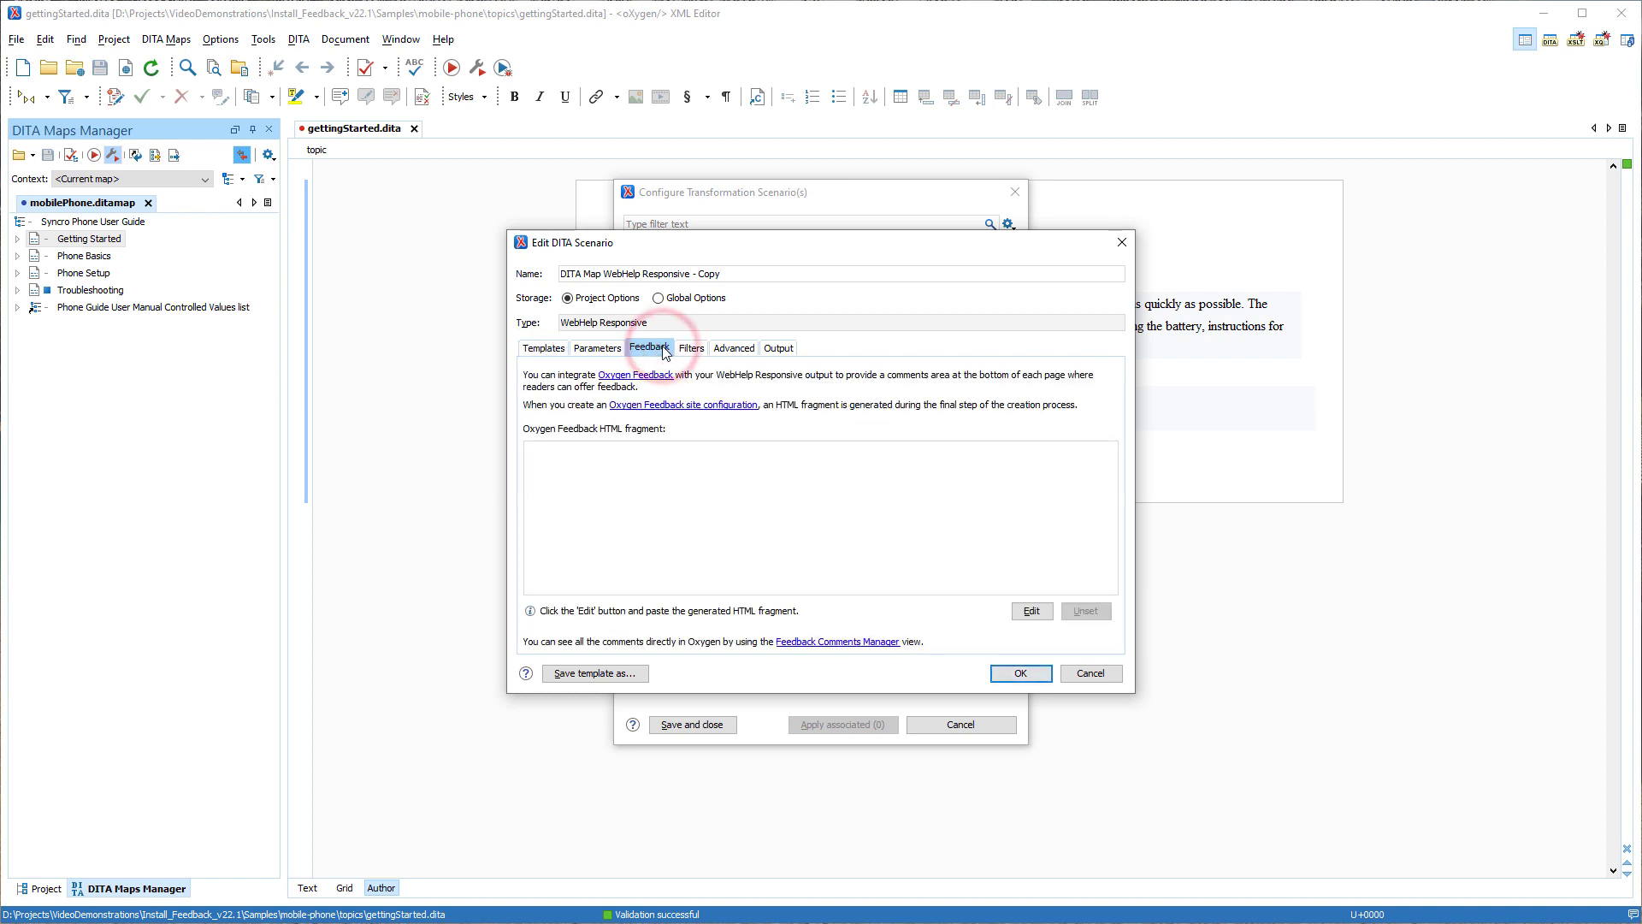
{"action": "left_click", "coordinate": [1029, 610]}
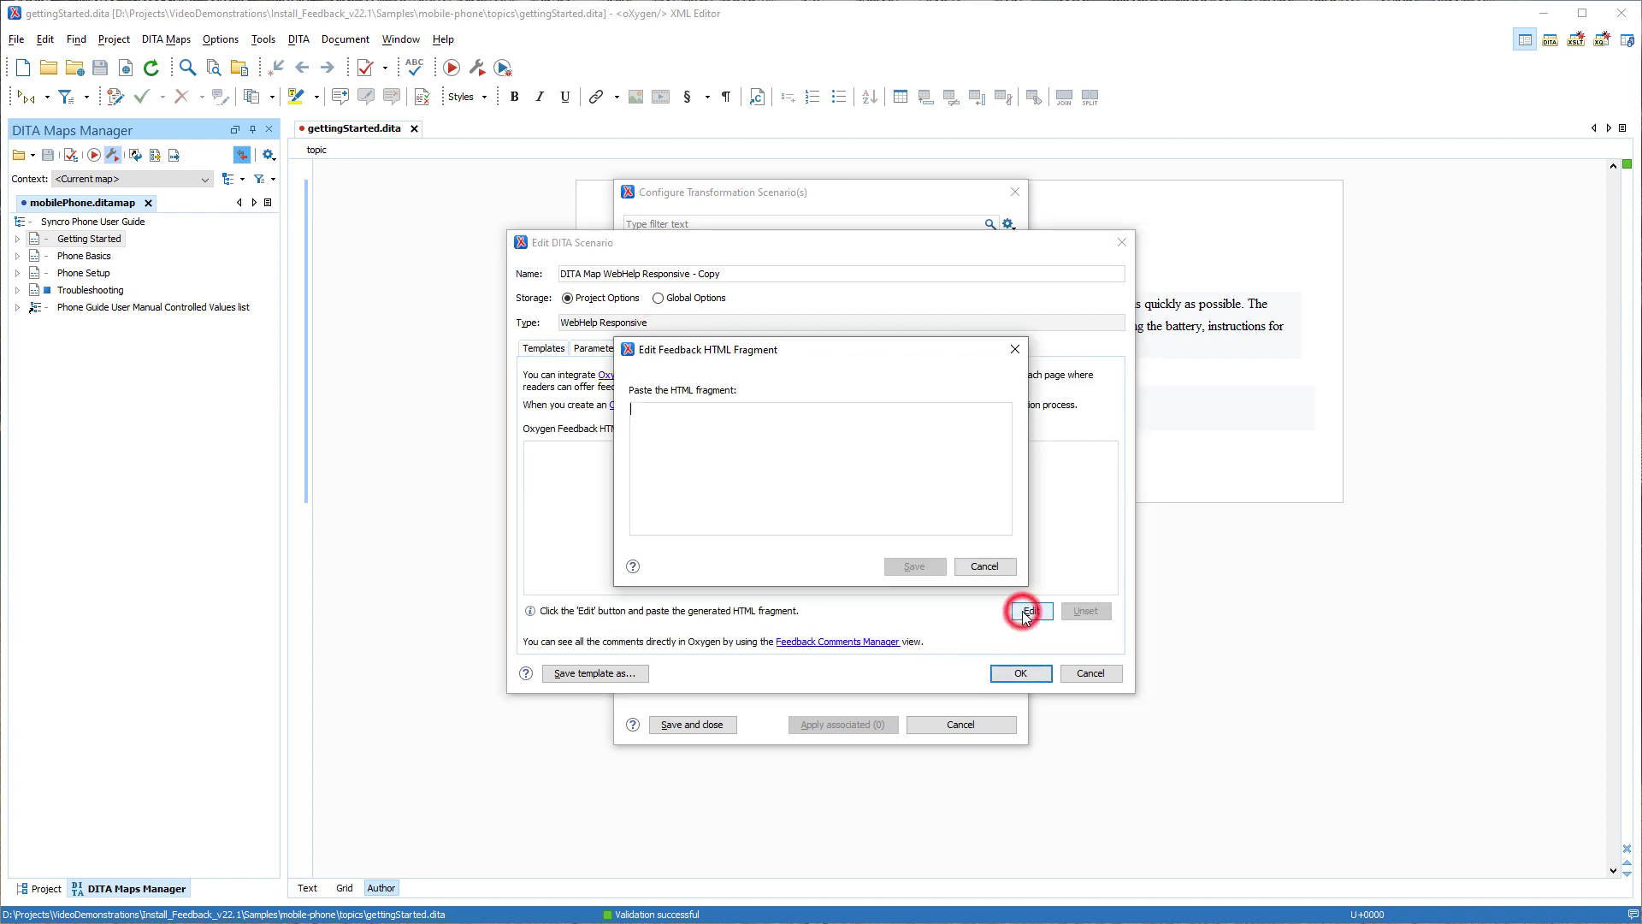
{"action": "key", "text": "ctrl+v"}
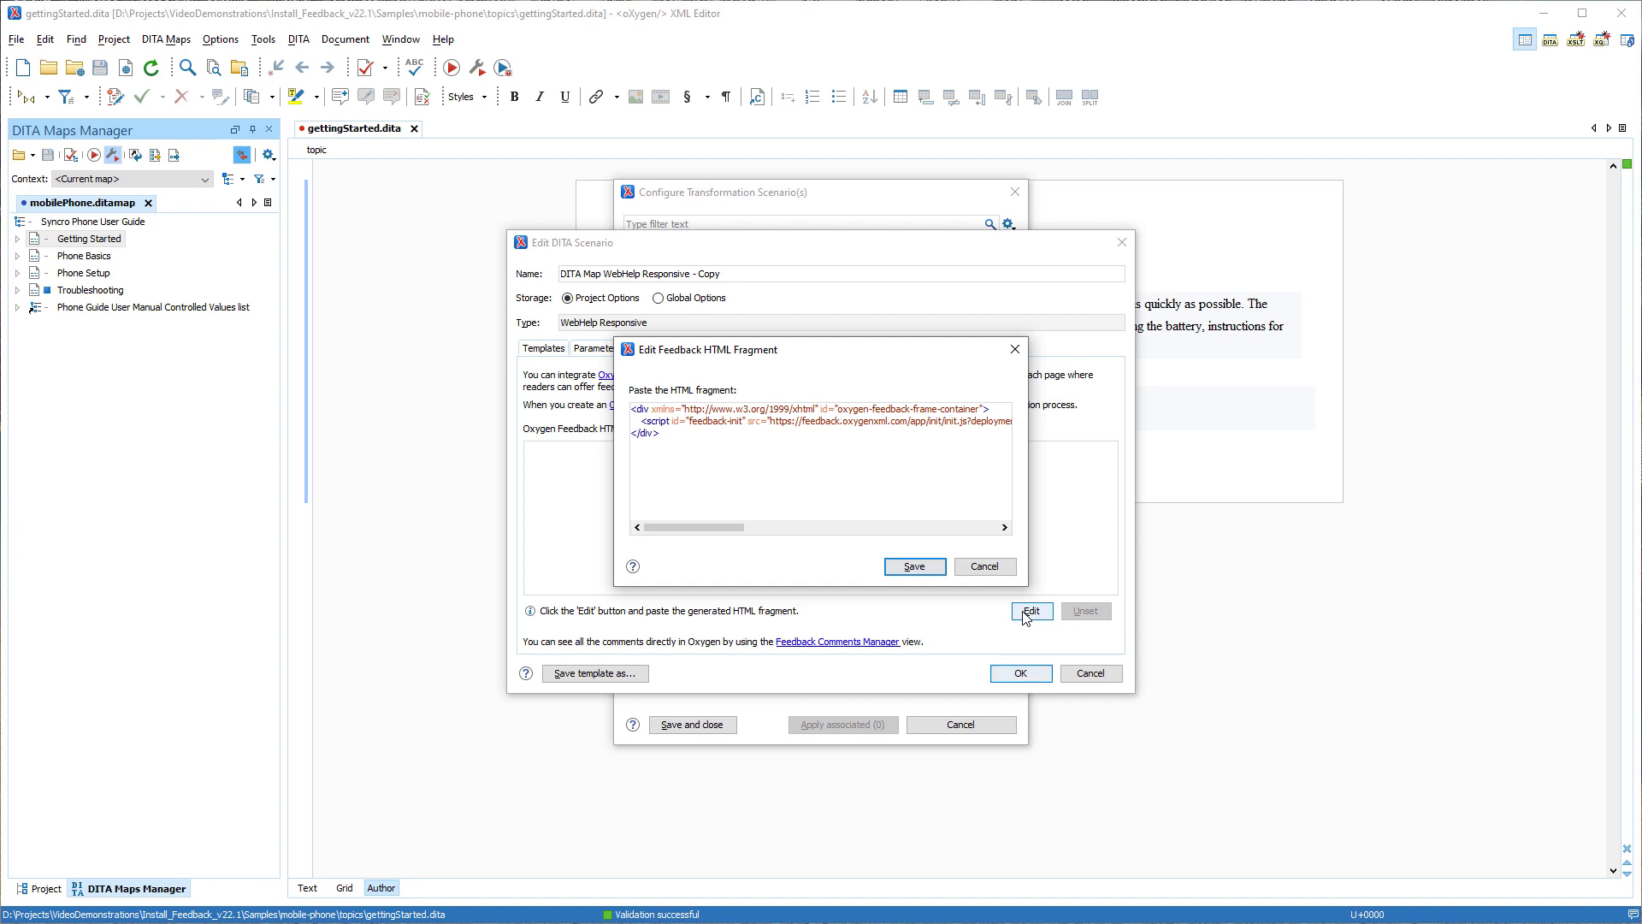
{"action": "left_click", "coordinate": [934, 563]}
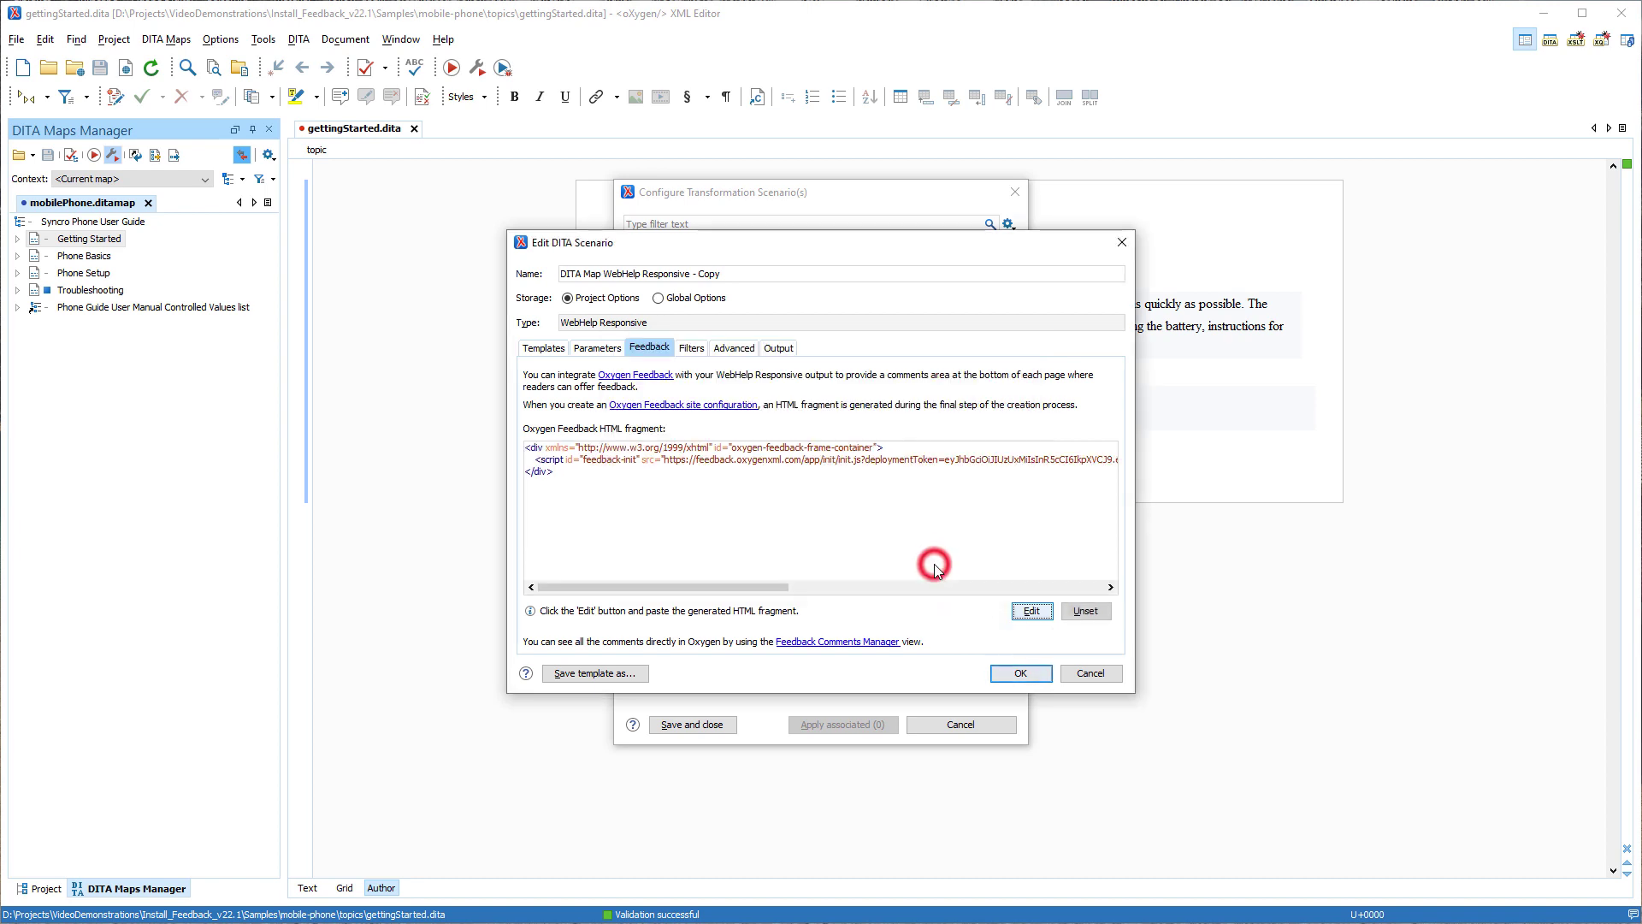
{"action": "left_click", "coordinate": [1002, 673]}
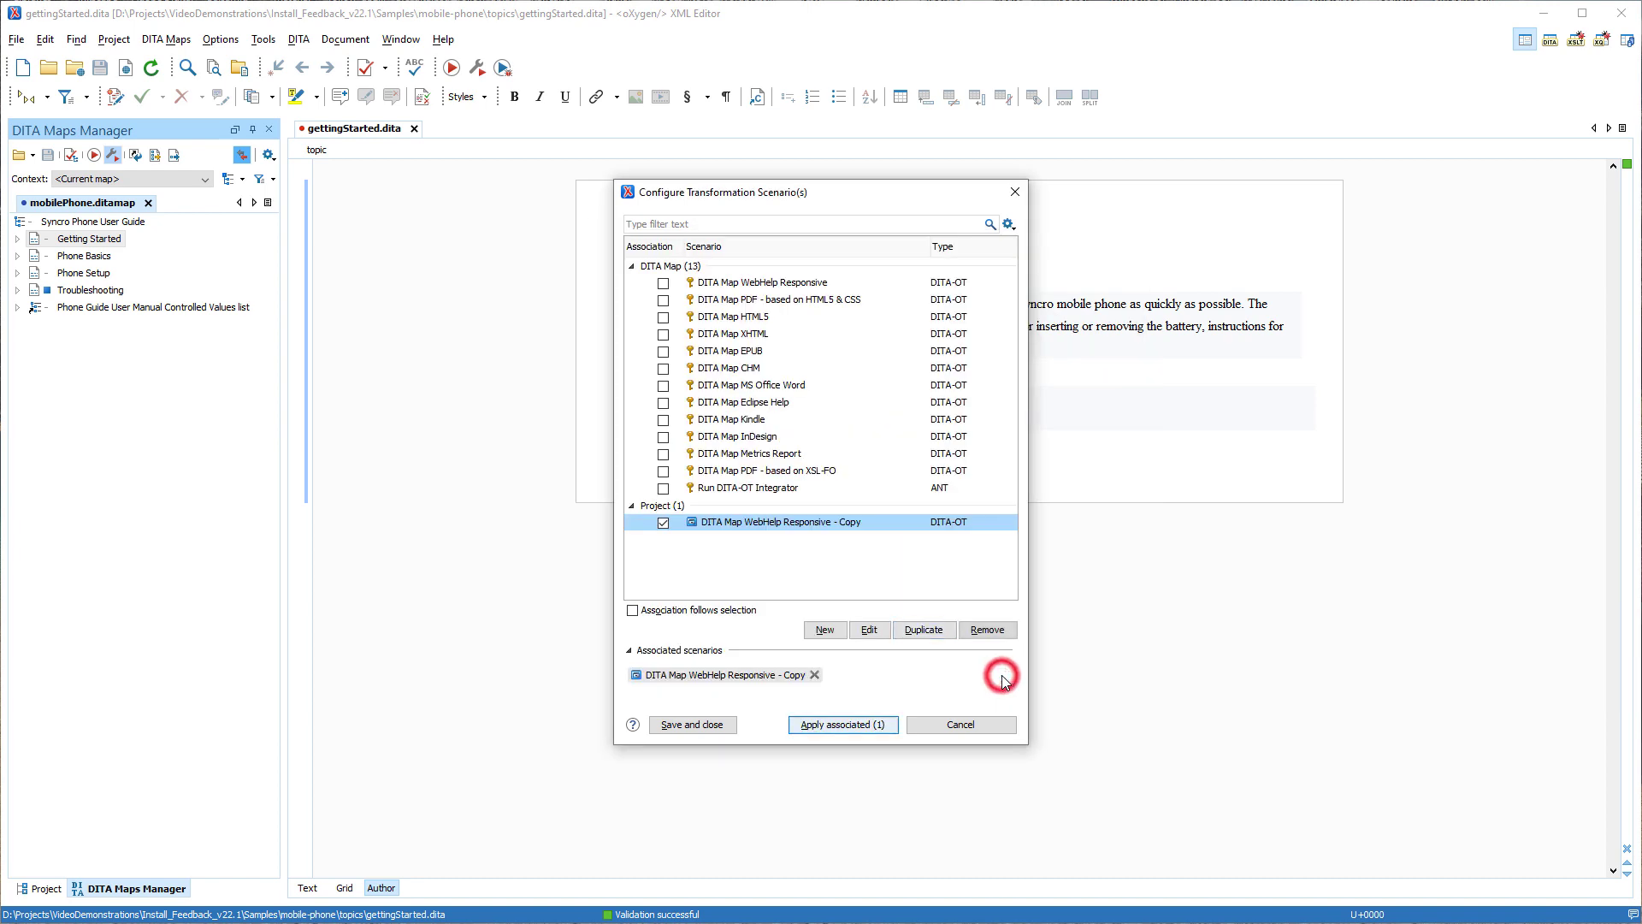
{"action": "left_click", "coordinate": [874, 726]}
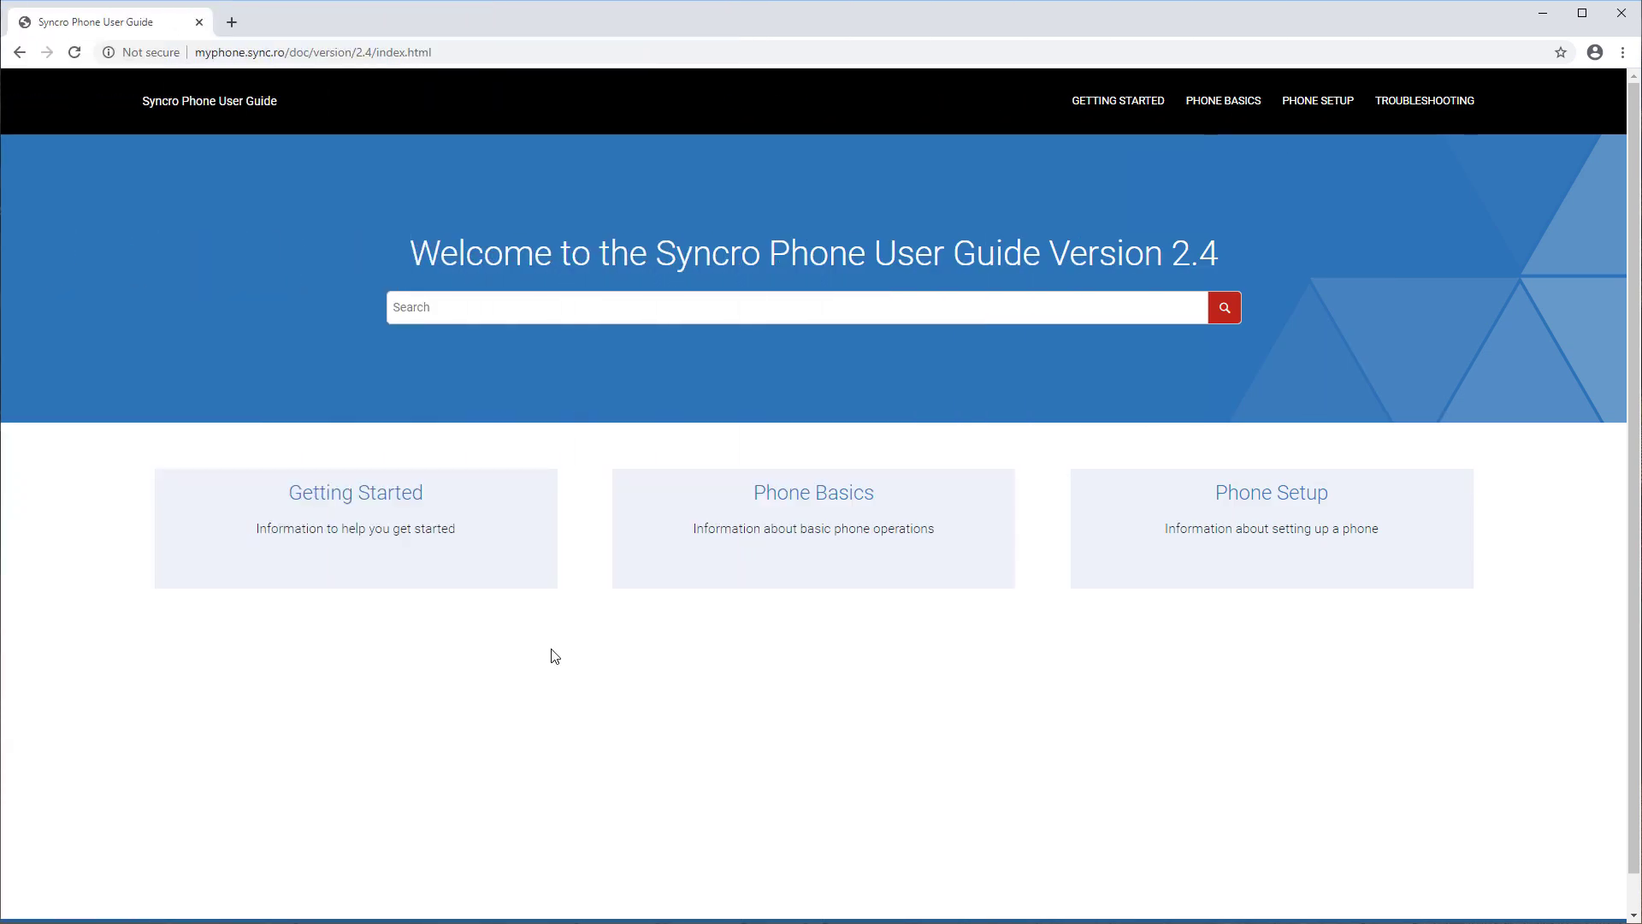
- Open the Getting Started card on the published WebHelp home page
{"action": "left_click", "coordinate": [387, 494]}
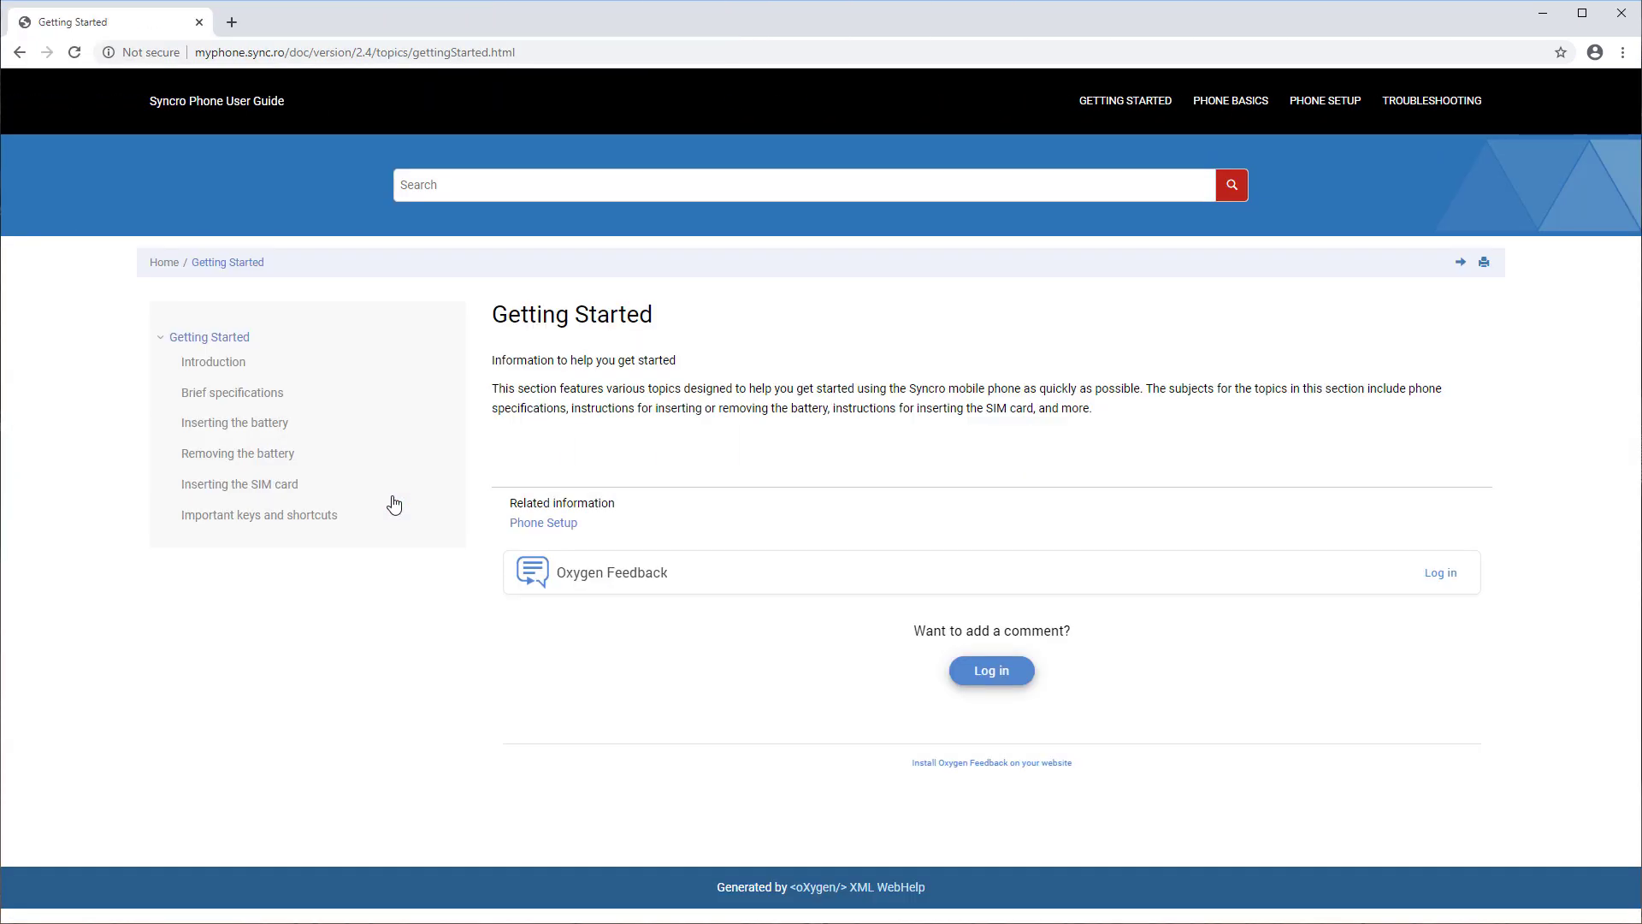